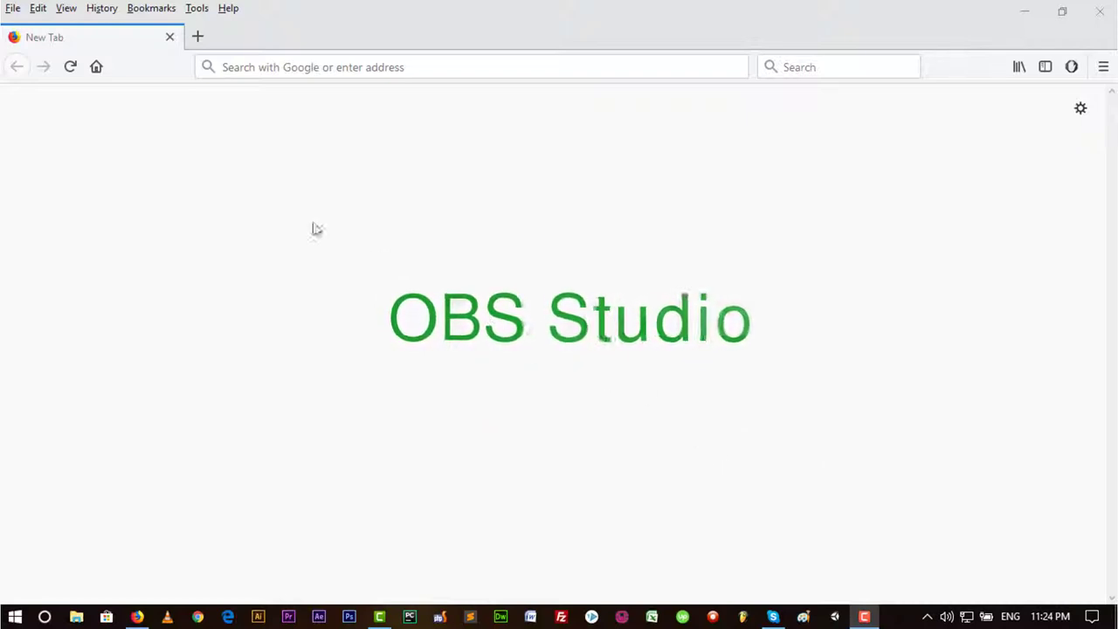
Step: Search Google in Firefox for 'obs studio' using the address-bar suggestion
left_click(348, 67)
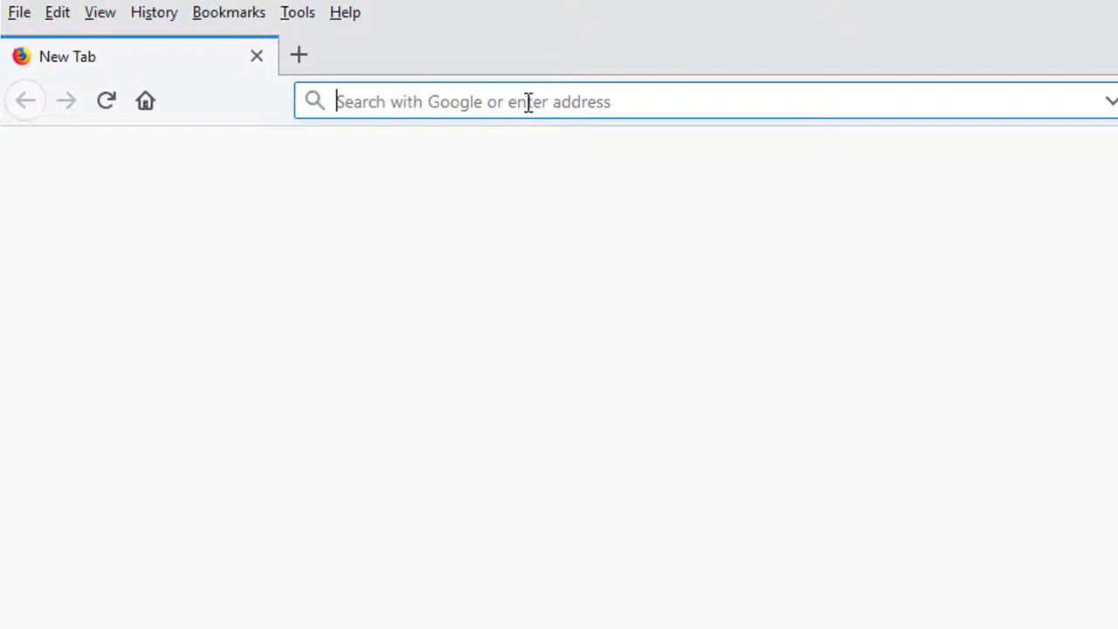
type("obs")
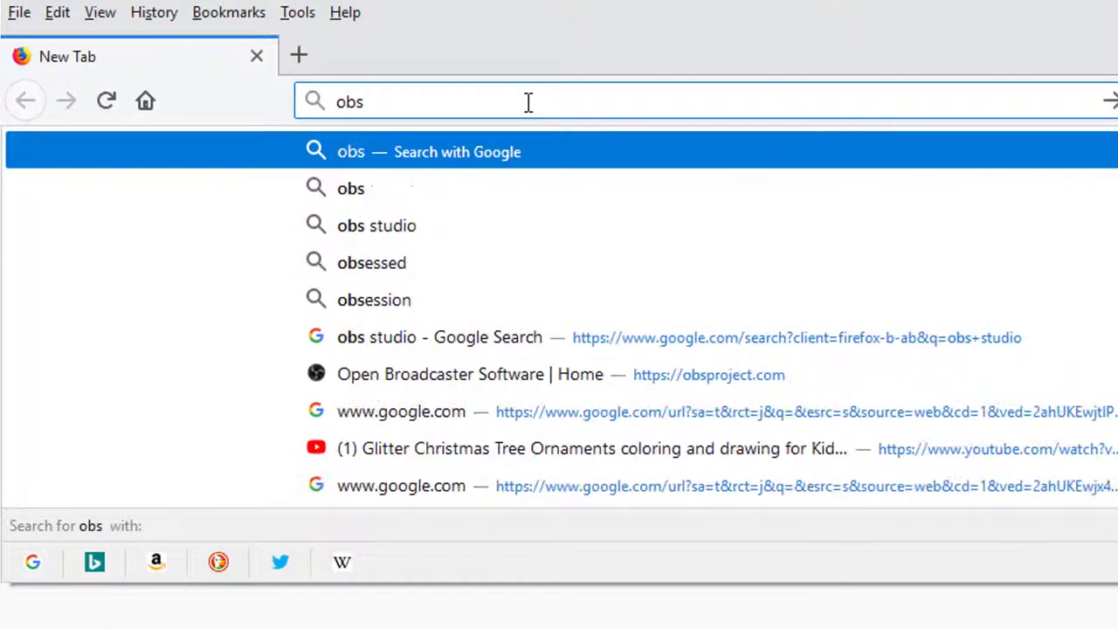
type(" stu")
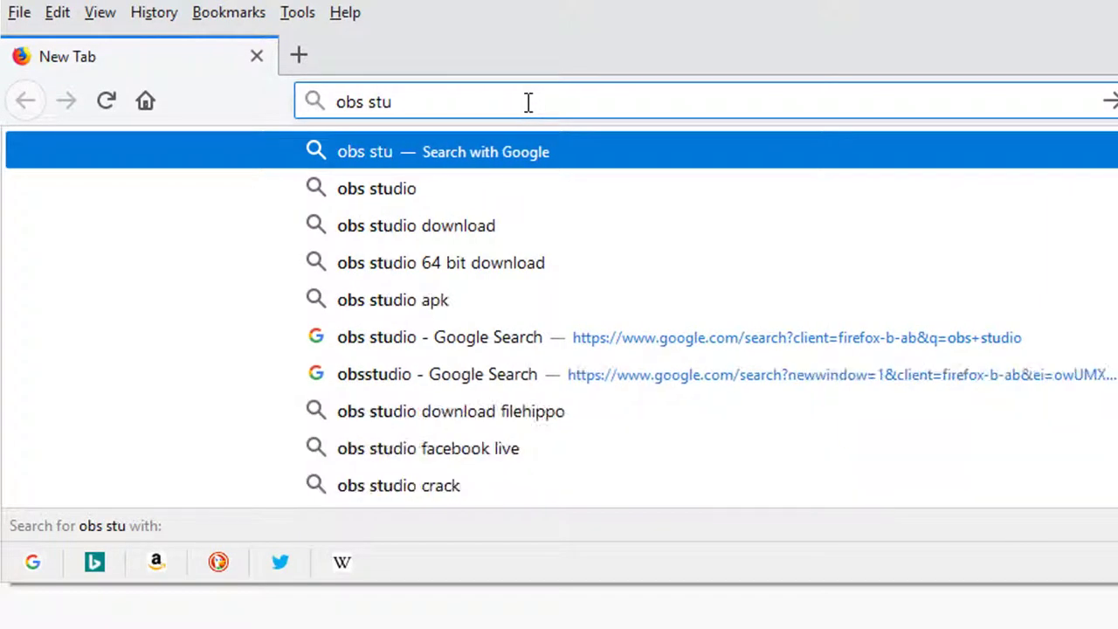
key("Down")
key("Return")
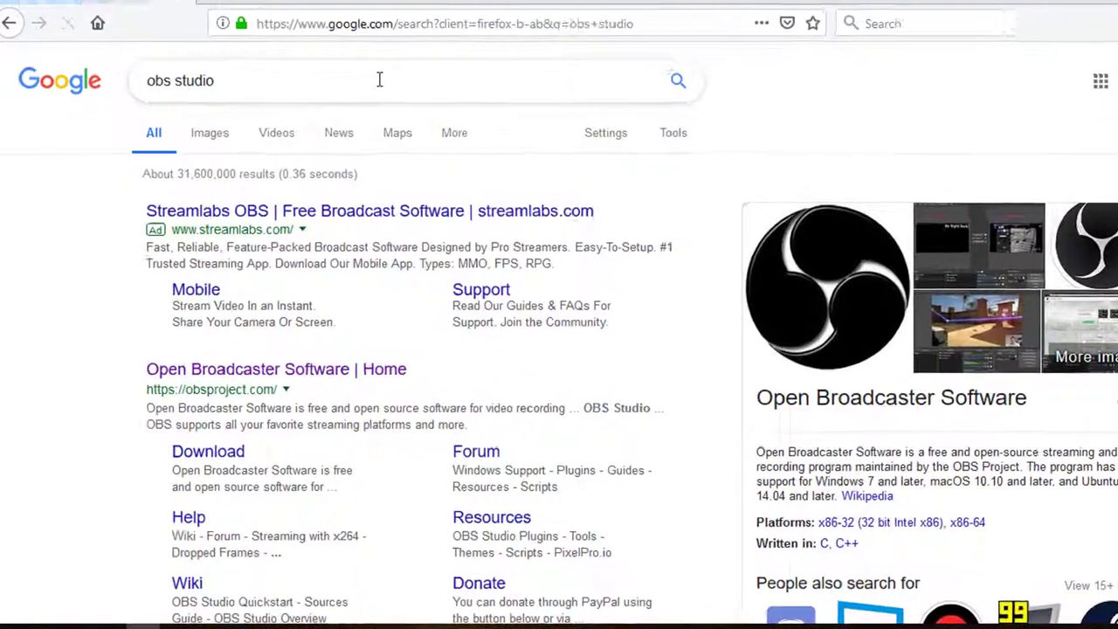
Step: On the obsproject.com home page, start the OBS Studio 22.0.2 download for Windows
scroll(312, 195, "down", 2)
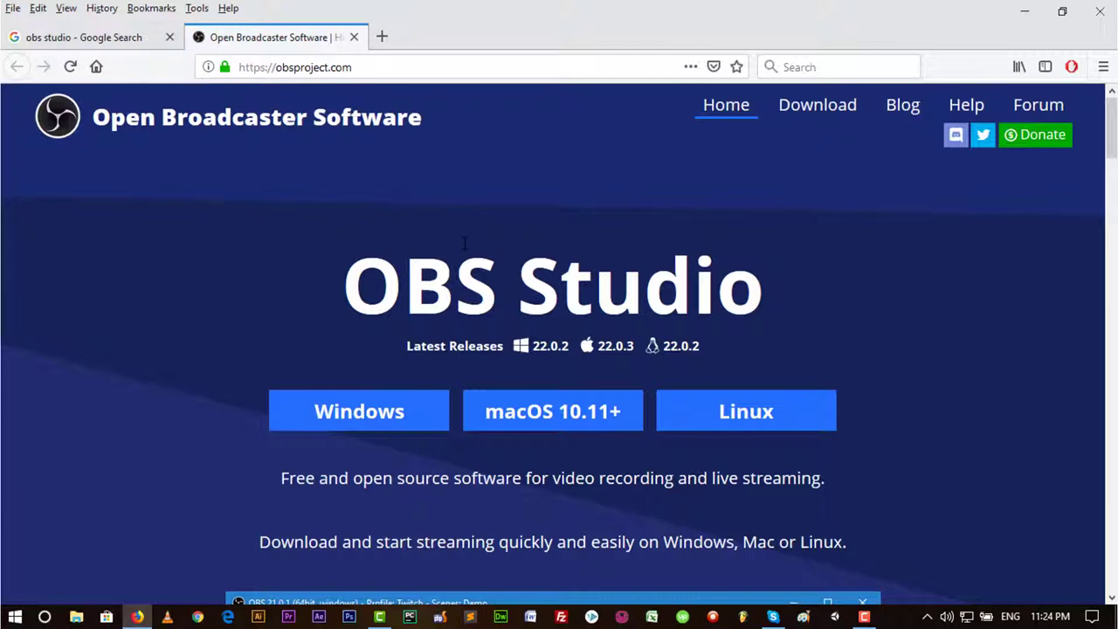
scroll(463, 243, "down", 3)
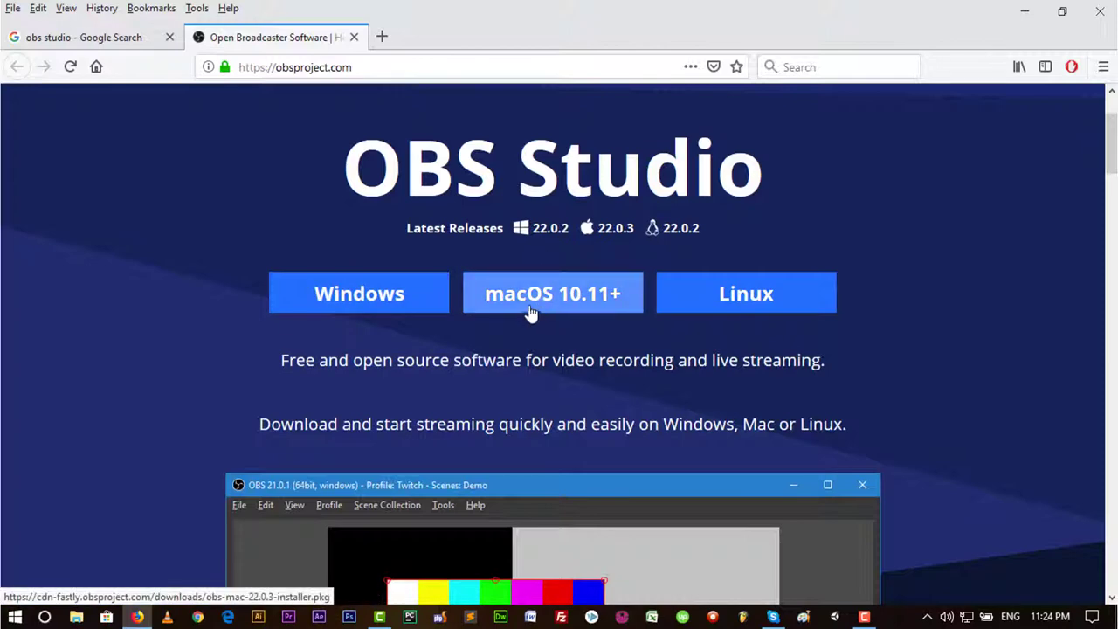
left_click(354, 305)
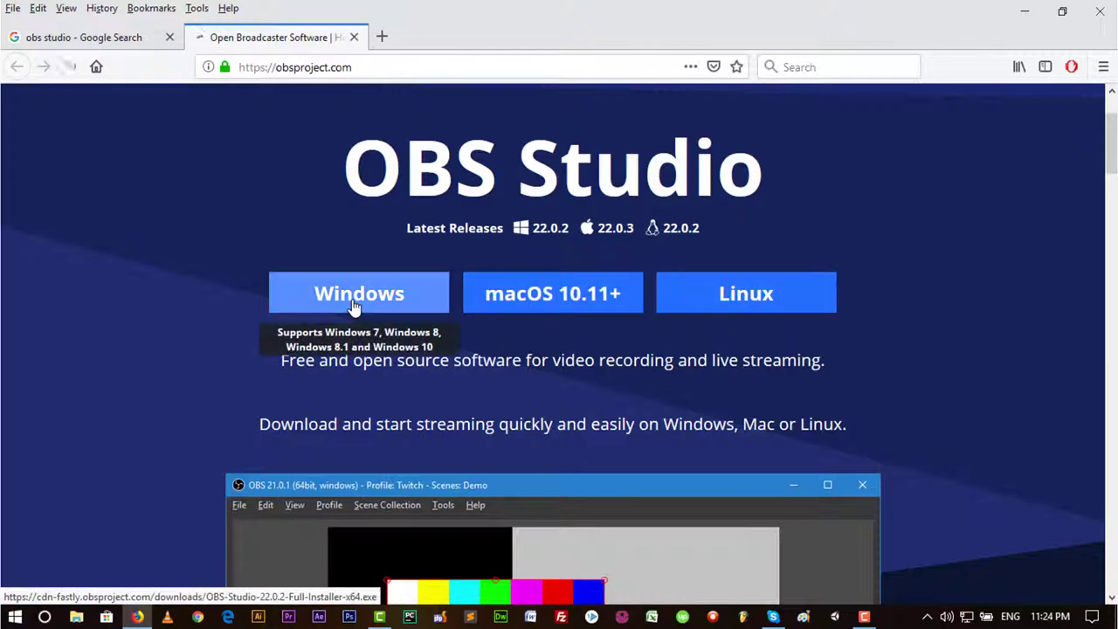
Step: Save the OBS installer and watch the Downloads panel until the 66.3 MB download completes
left_click(602, 402)
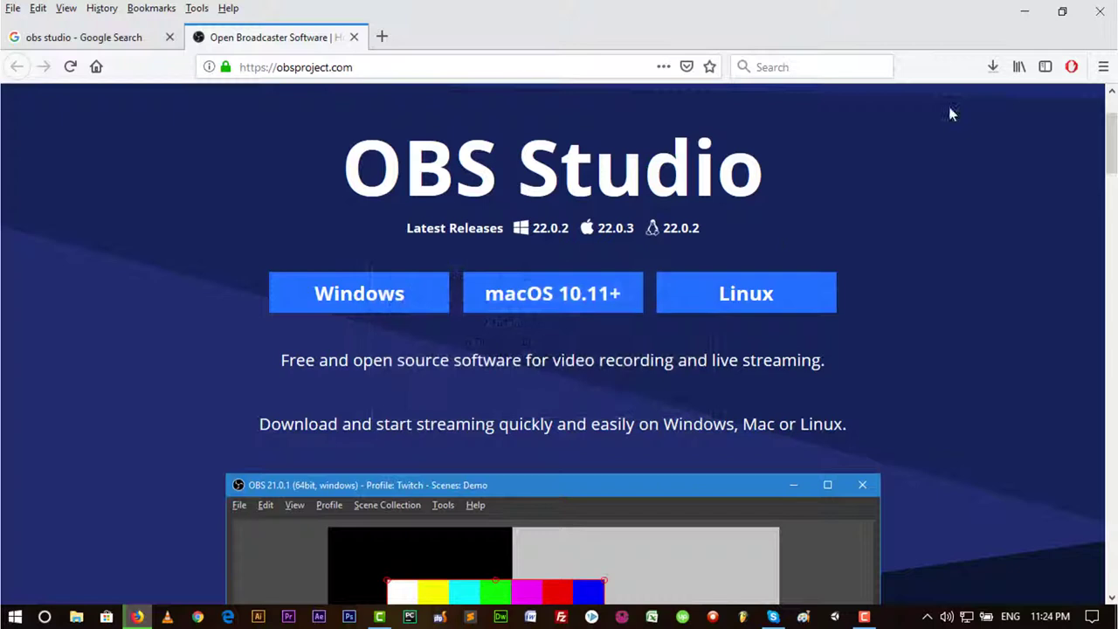
left_click(992, 66)
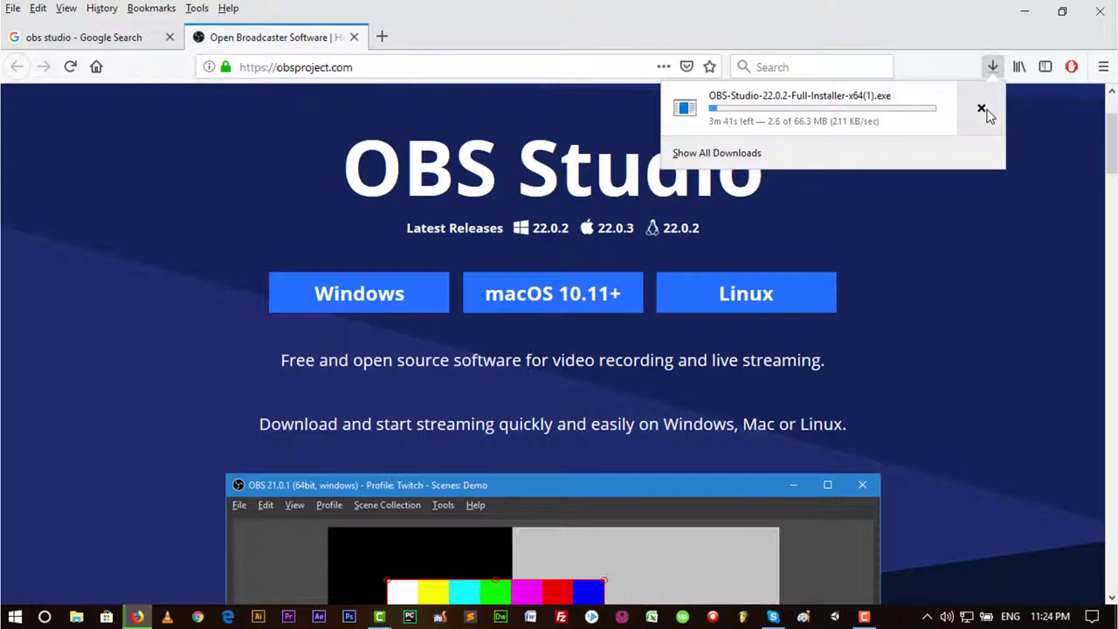
mouse_move(986, 113)
left_mouse_down()
mouse_move(966, 169)
mouse_move(975, 131)
left_mouse_up()
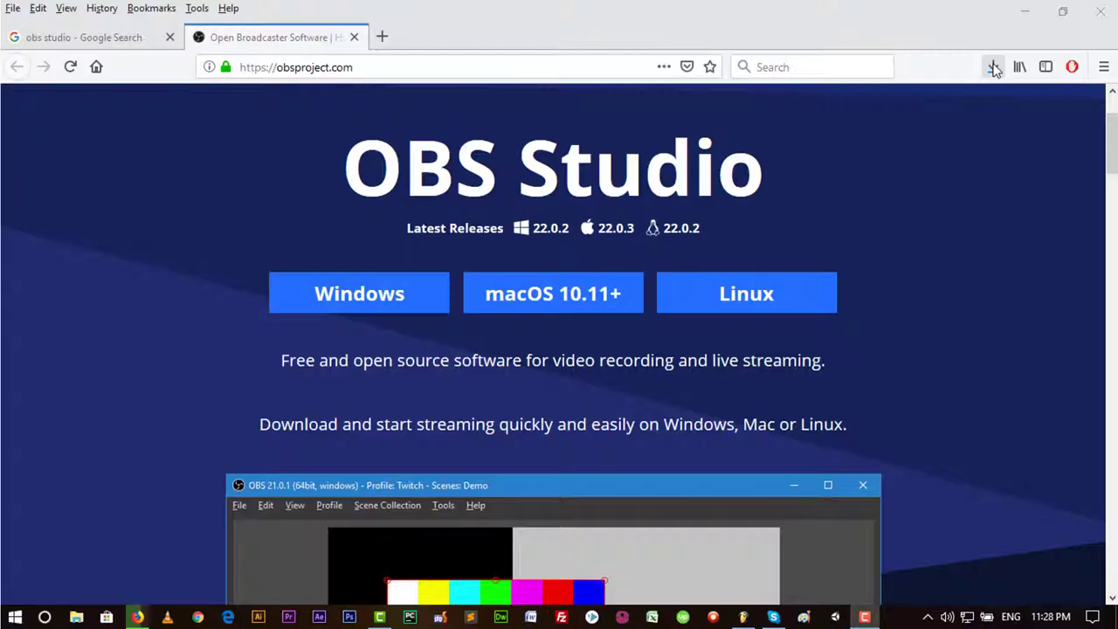
left_click(992, 67)
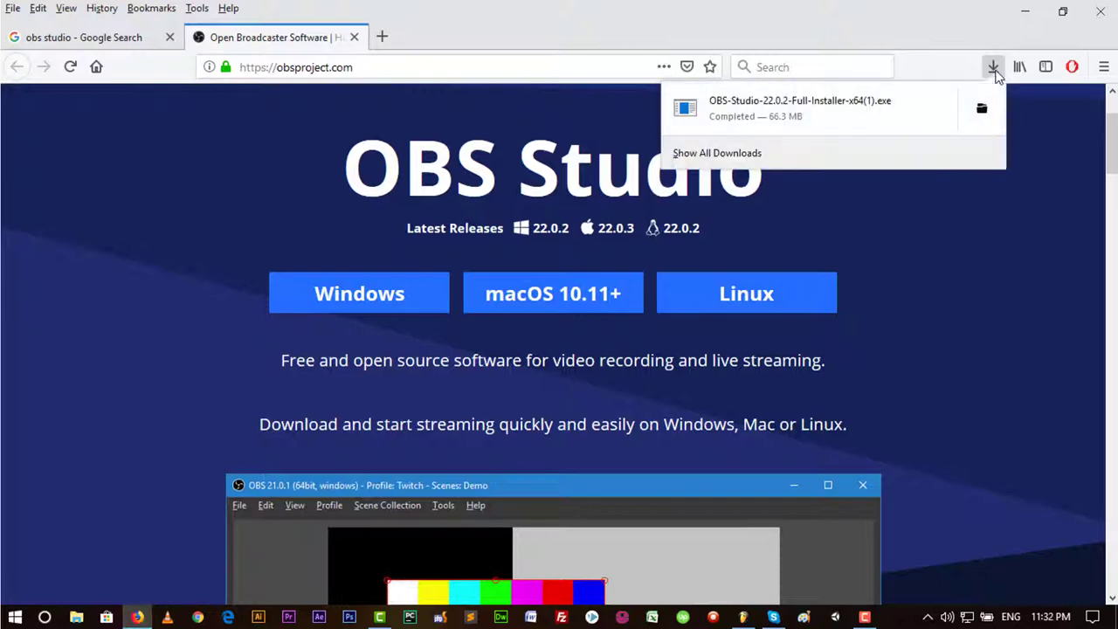
Step: Open the installer's containing folder and launch the OBS Studio 22.0.2 setup
right_click(795, 105)
left_click(816, 112)
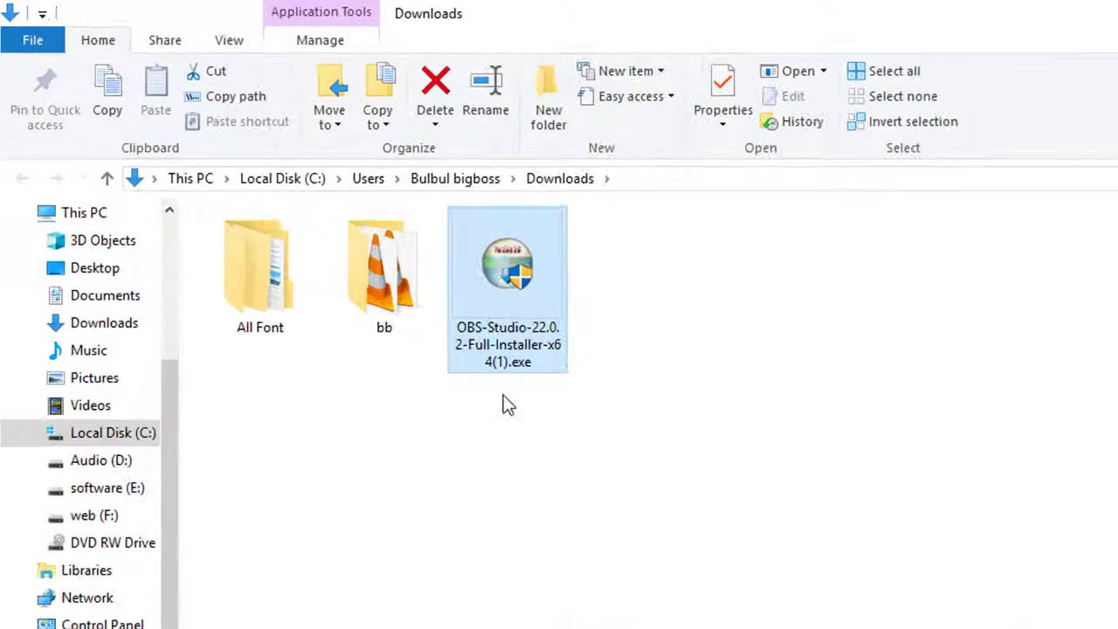
double_click(551, 349)
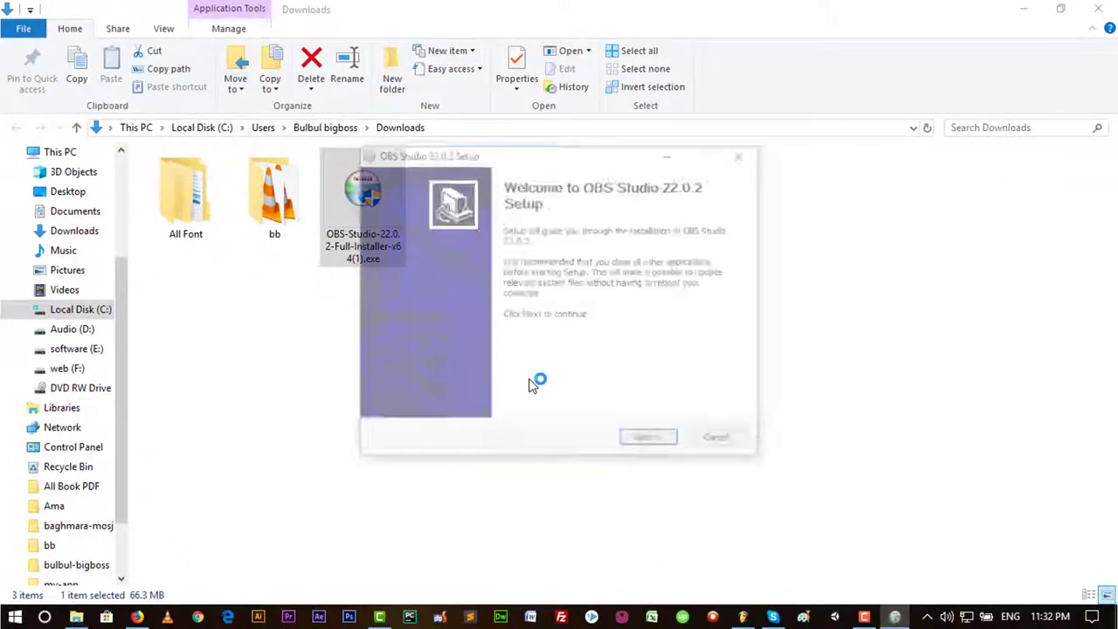
Step: Install OBS Studio with the default licence, location and components, then finish and launch it
left_click(648, 437)
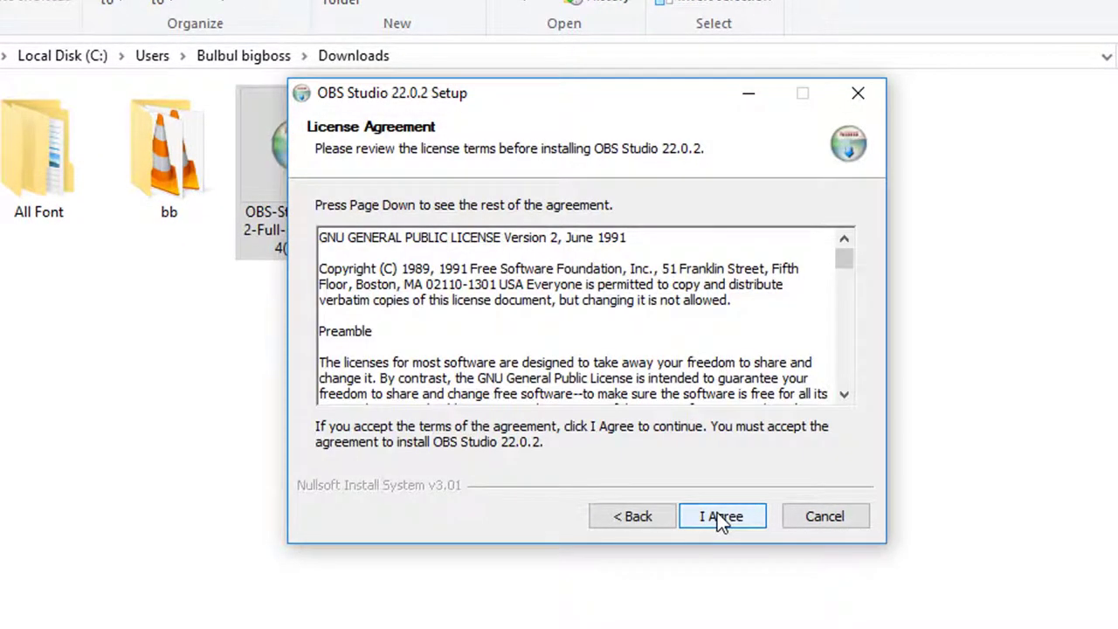
left_click(717, 515)
left_click(717, 515)
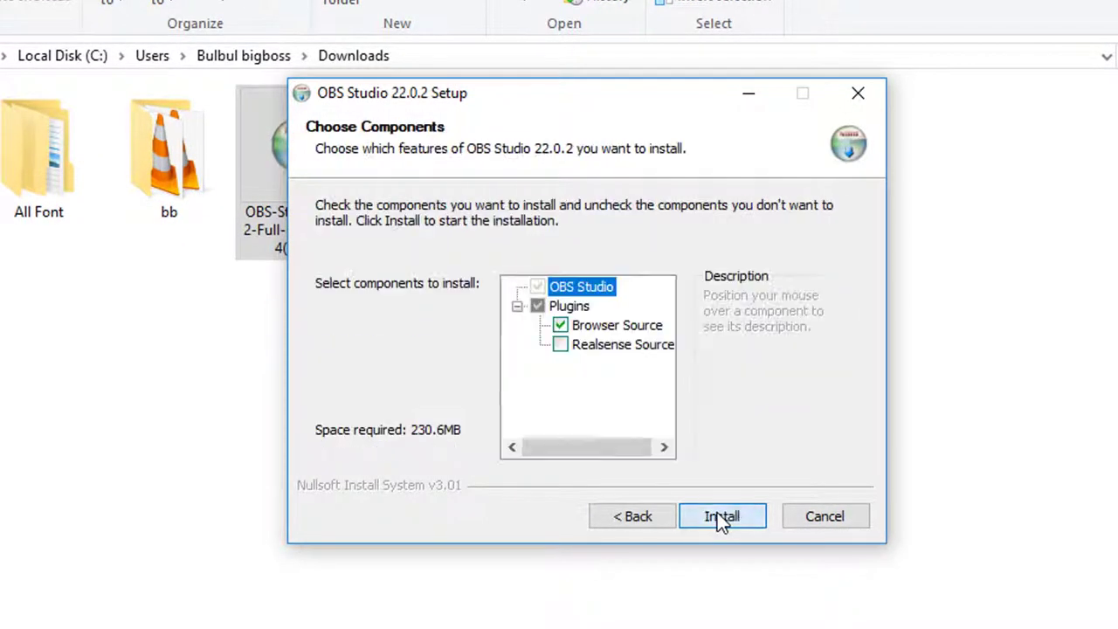
left_click(717, 515)
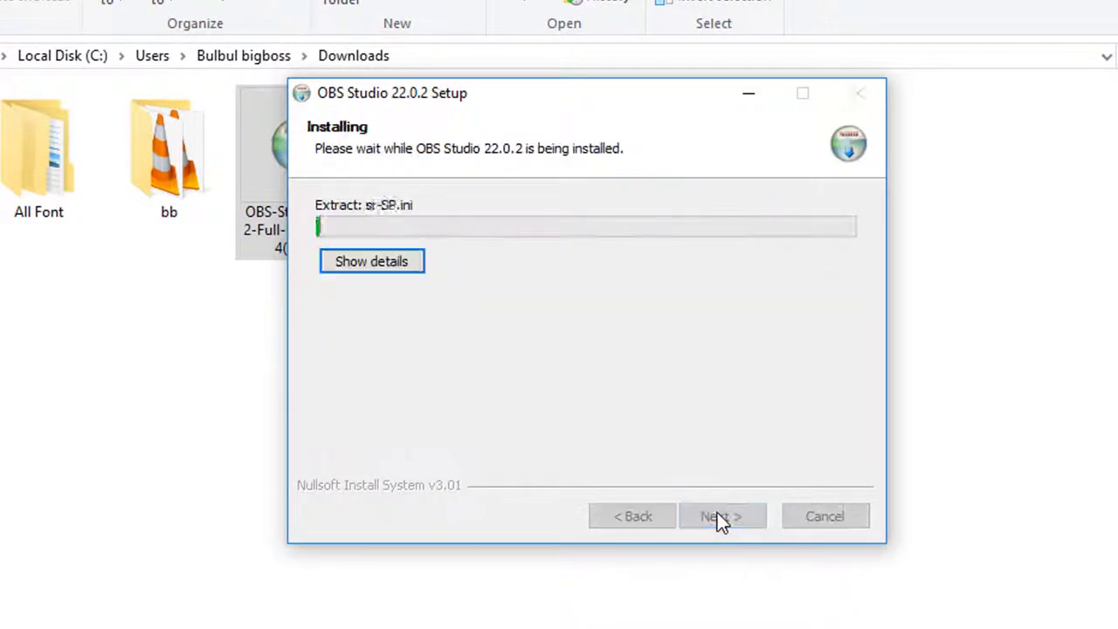
left_click(398, 266)
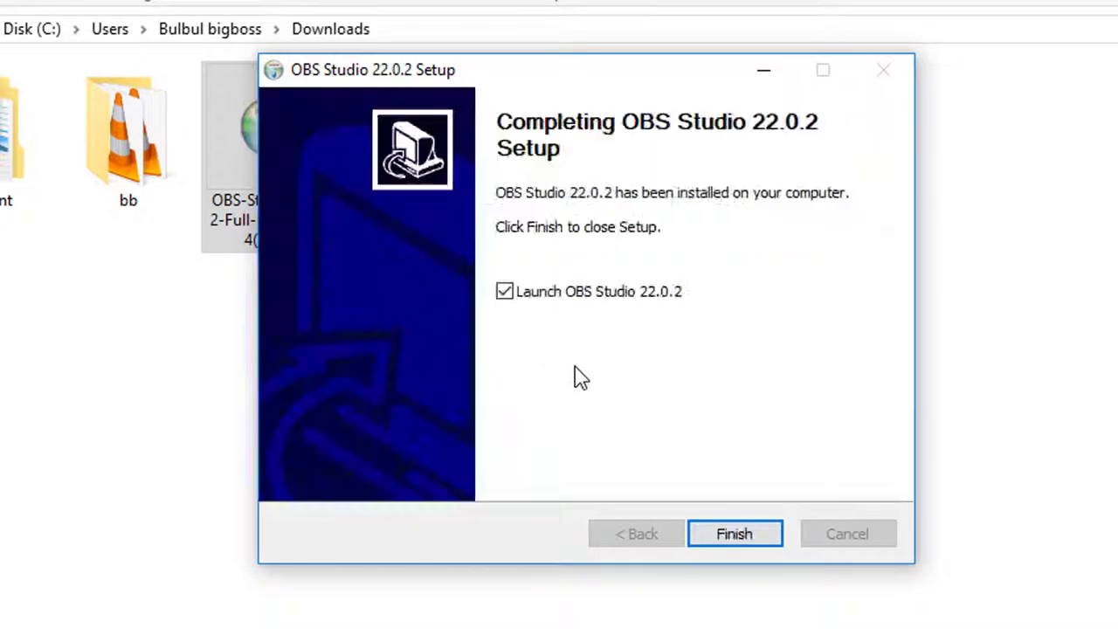
left_click(738, 541)
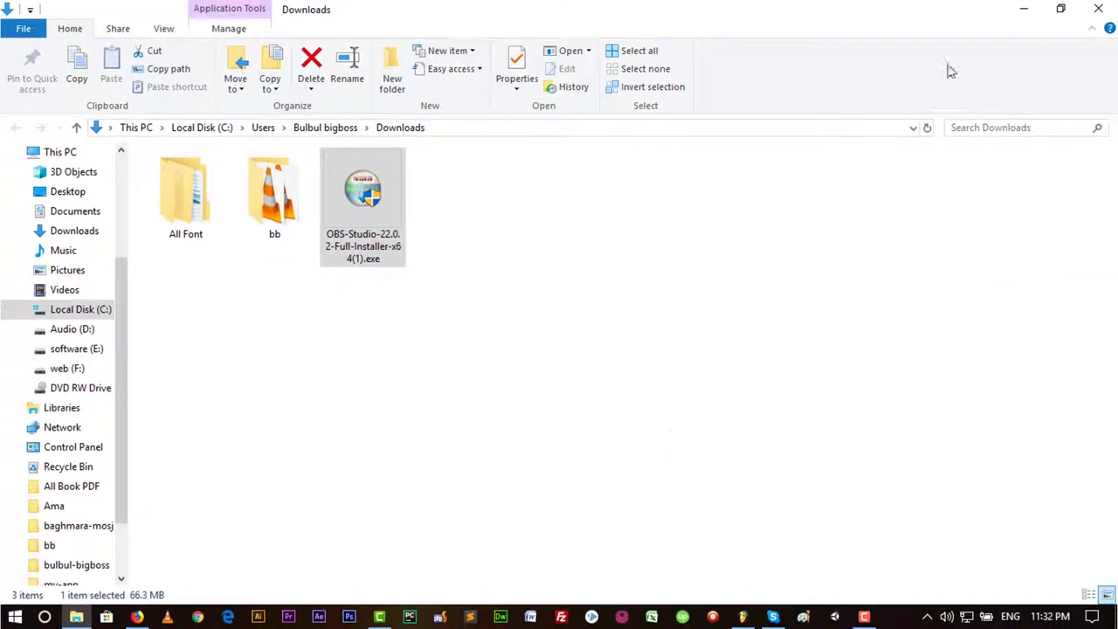
Step: Minimize the Downloads folder and bring up the Sources panel's Add menu in OBS
left_click(1024, 14)
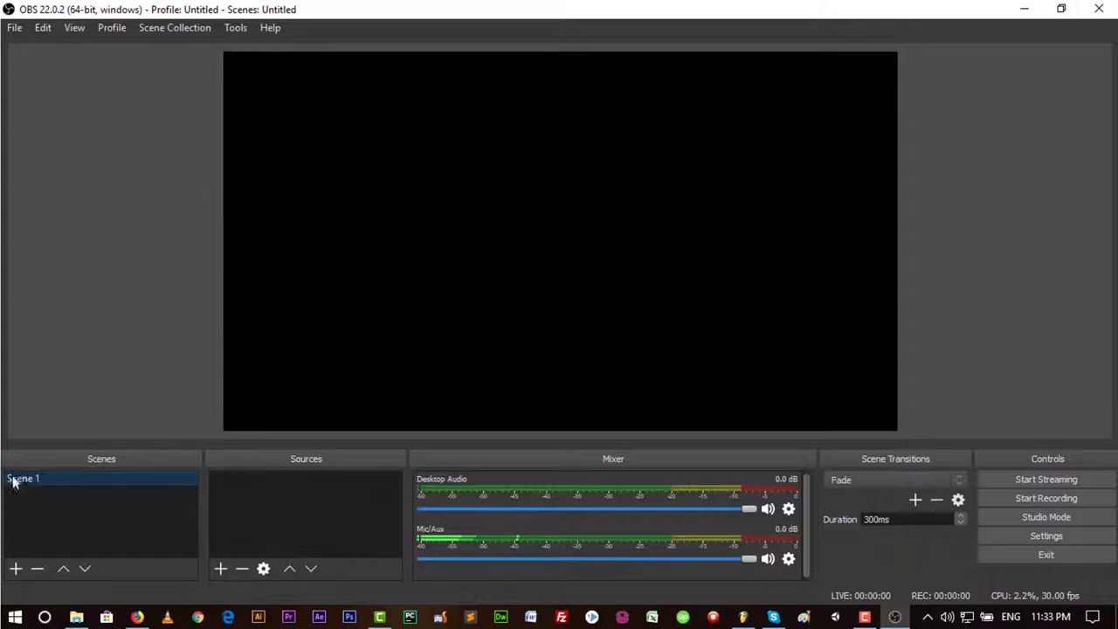
right_click(284, 490)
mouse_move(309, 501)
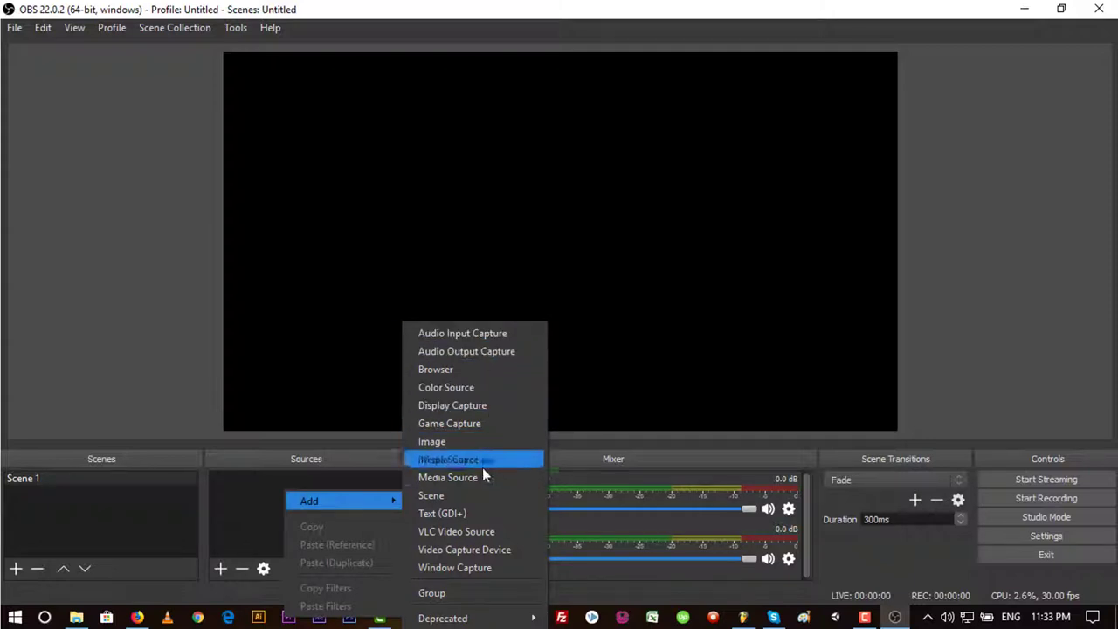
Step: Add a Window Capture source with default name and properties, resizing its box to fit the canvas
left_click(460, 566)
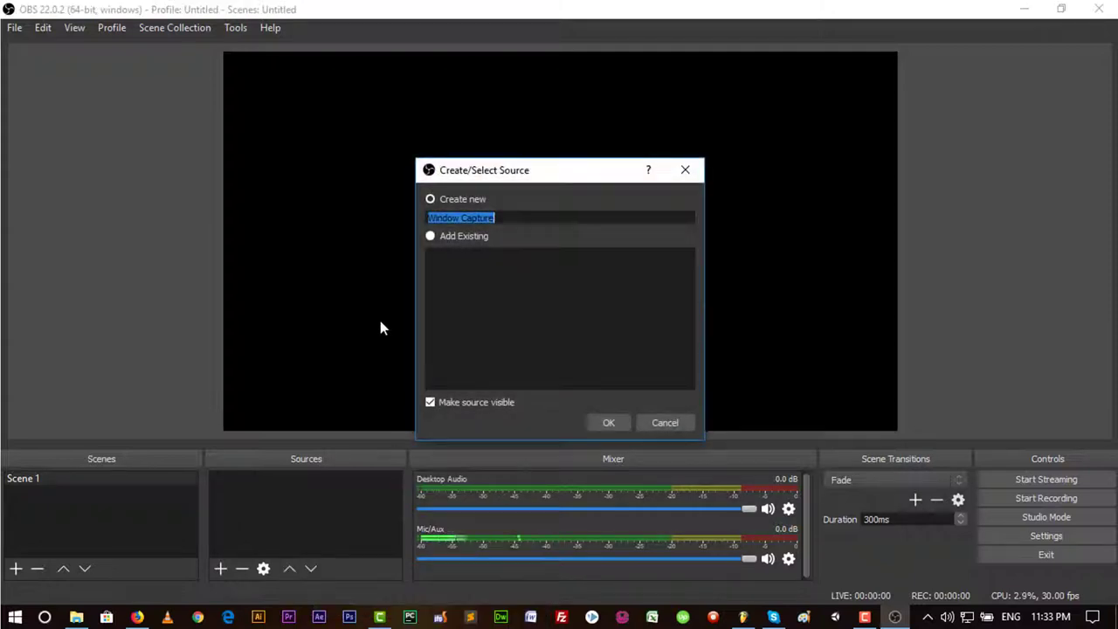
left_click(607, 420)
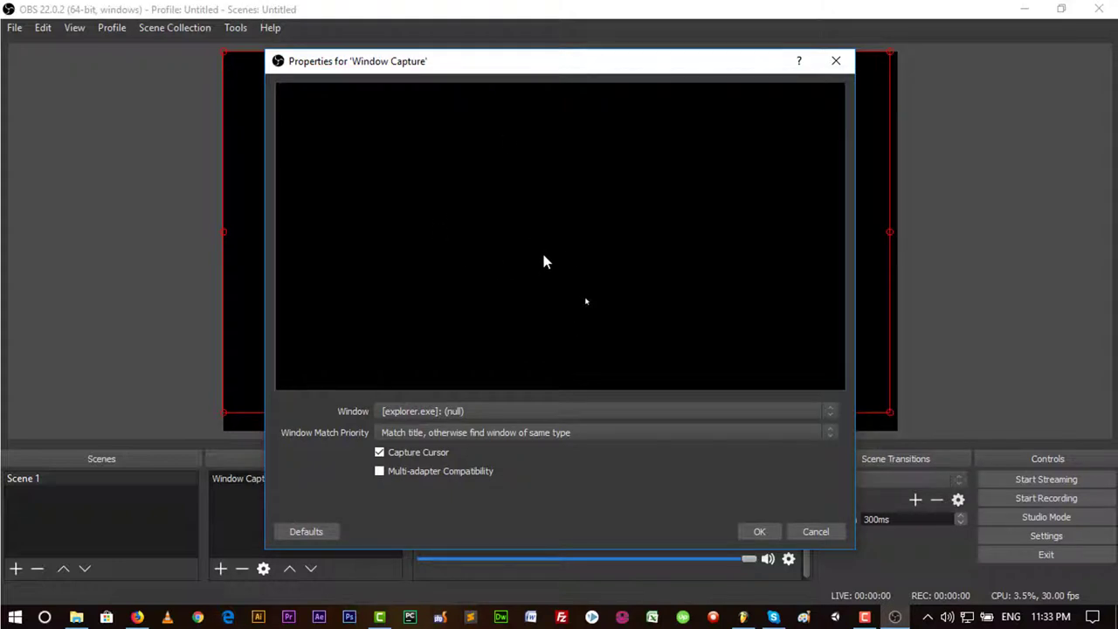
left_click(759, 532)
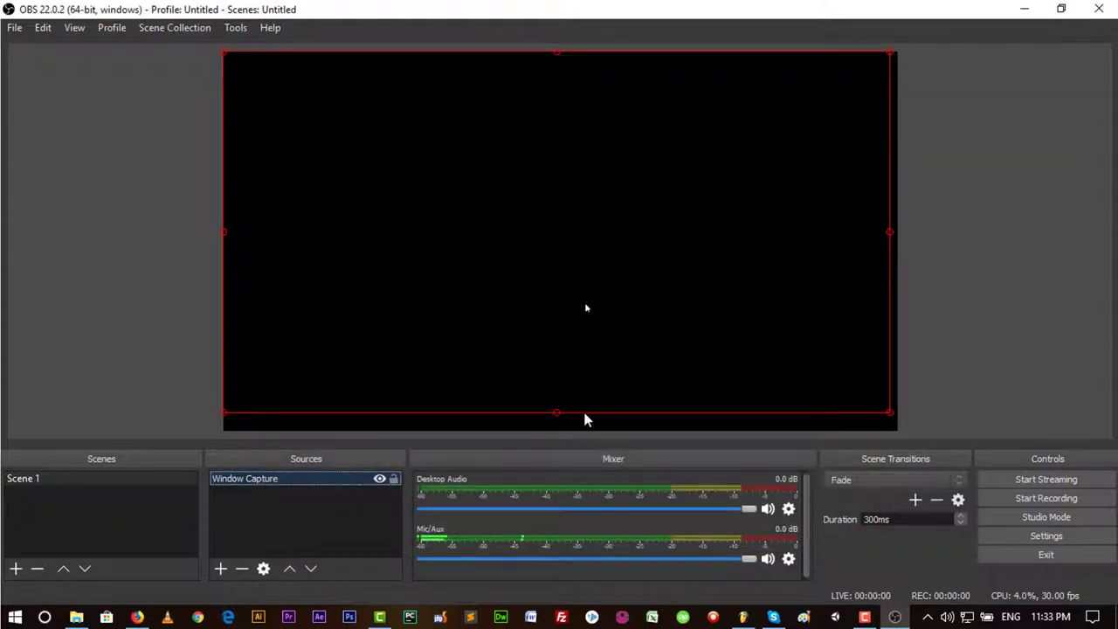
left_click_drag(556, 414, 559, 431)
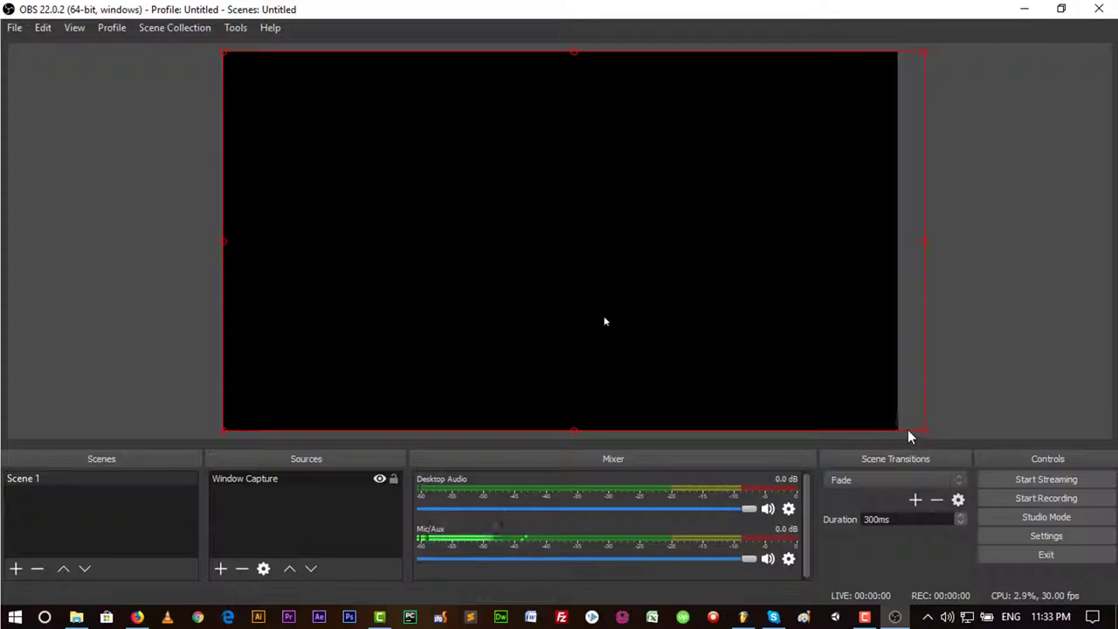
left_click_drag(925, 242, 899, 242)
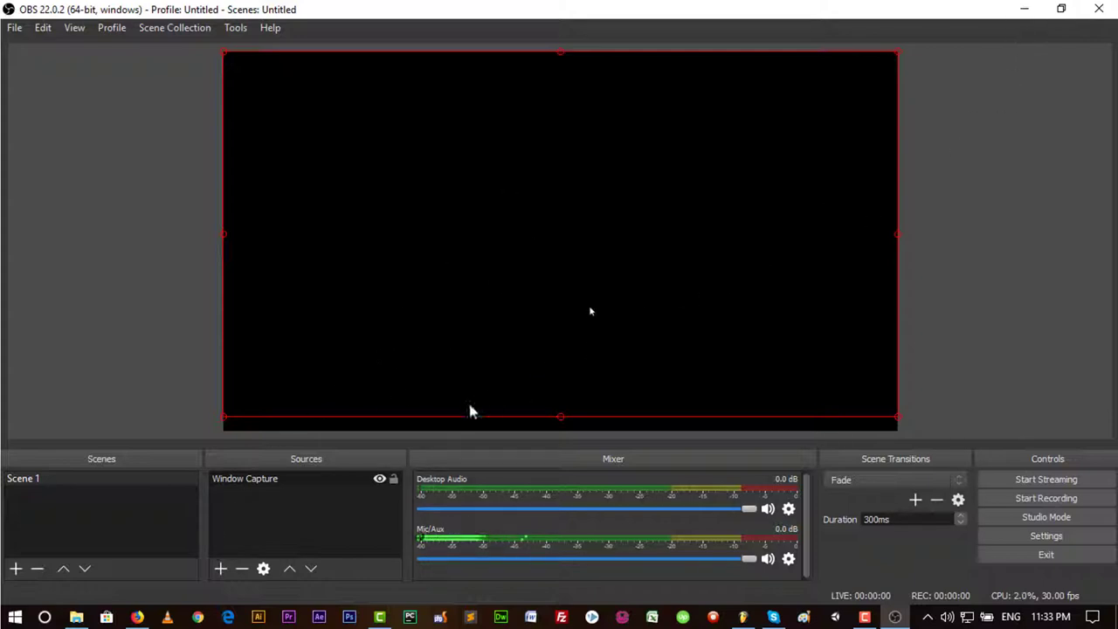
left_click(386, 485)
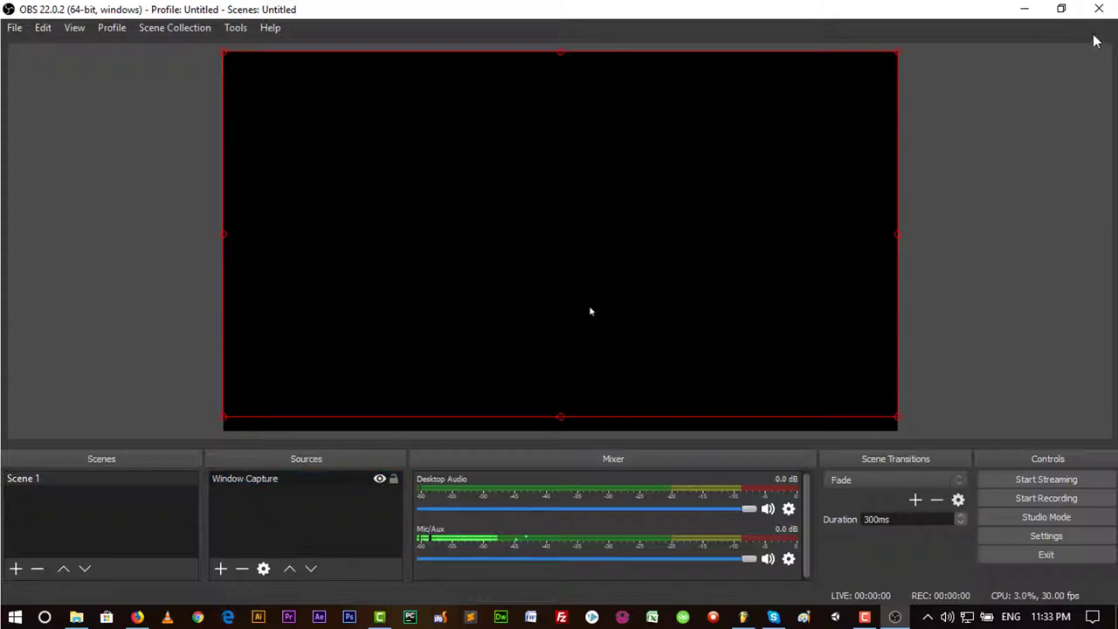
Step: Minimize OBS, bring Firefox's obsproject.com page forward, then return to the OBS window
left_click(1027, 9)
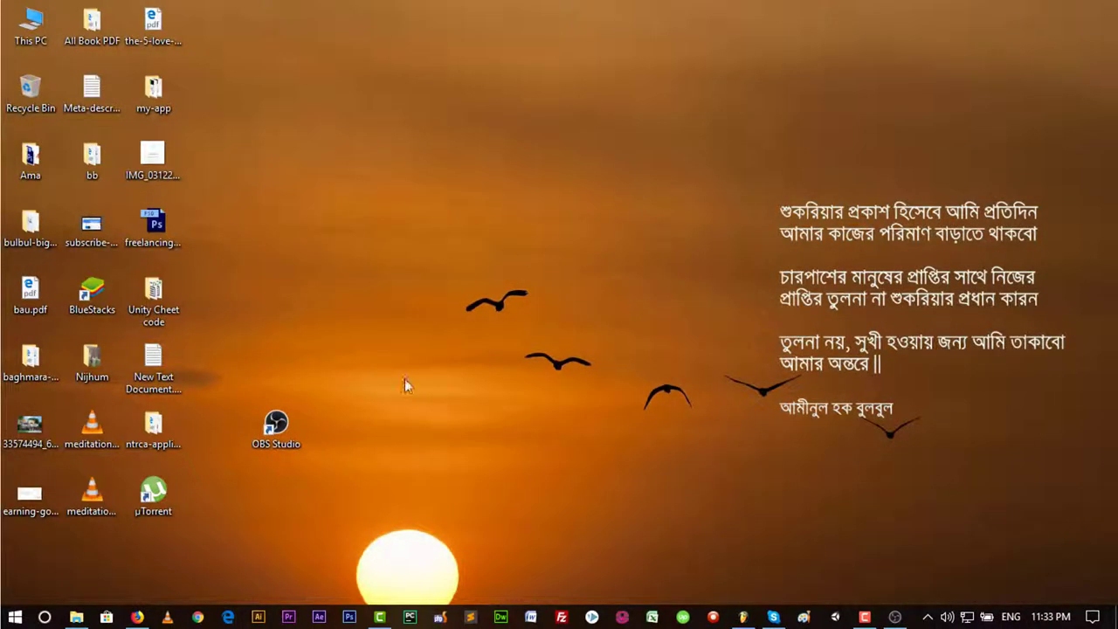
left_click(137, 616)
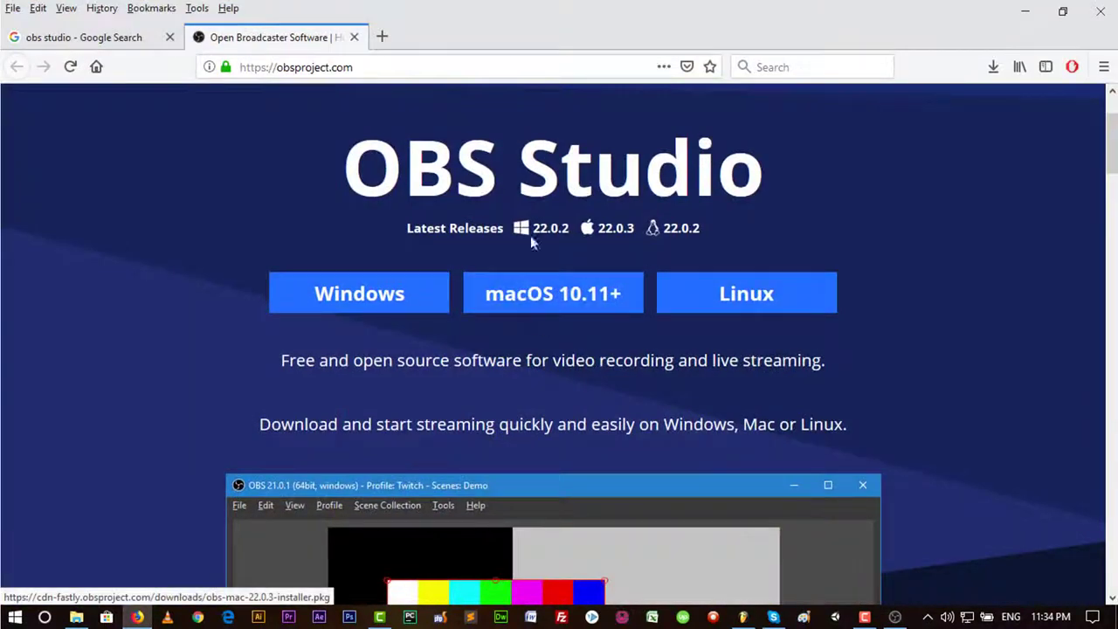
left_click(894, 617)
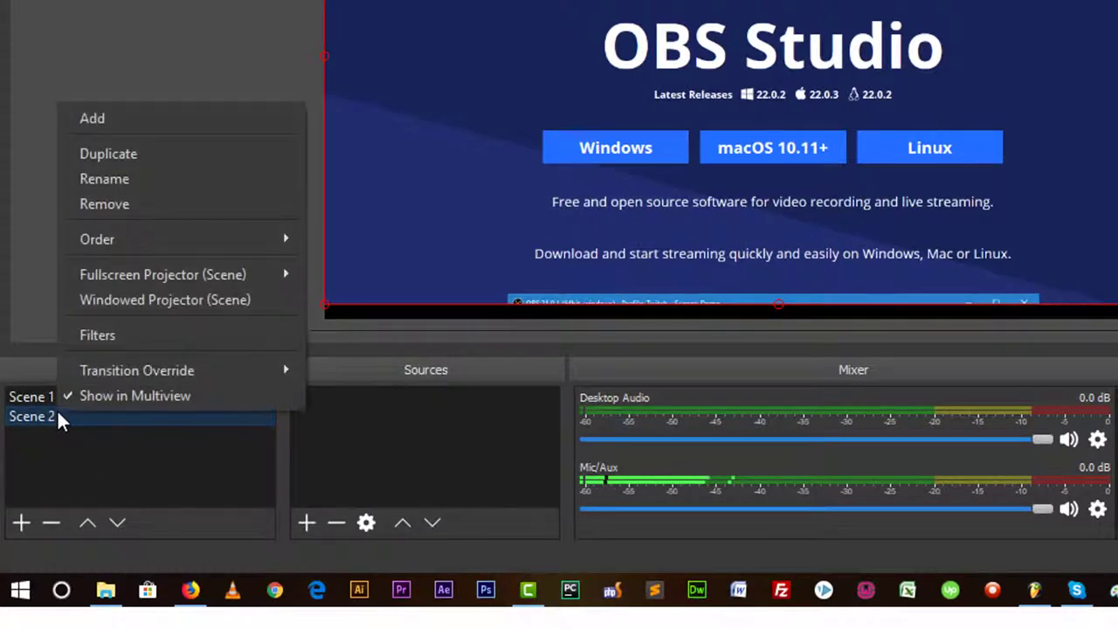
Step: Rename Scene 2 to 'camera'
left_click(135, 180)
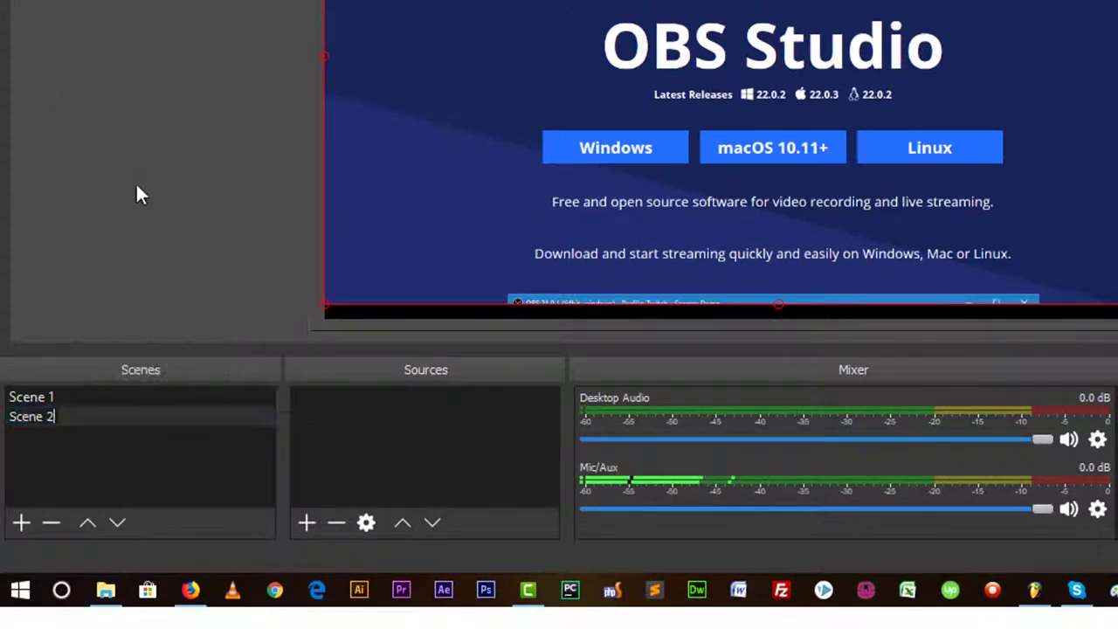
key("BackSpace")
key("BackSpace")
key("BackSpace")
key("BackSpace")
key("BackSpace")
key("BackSpace")
key("BackSpace")
type("camera")
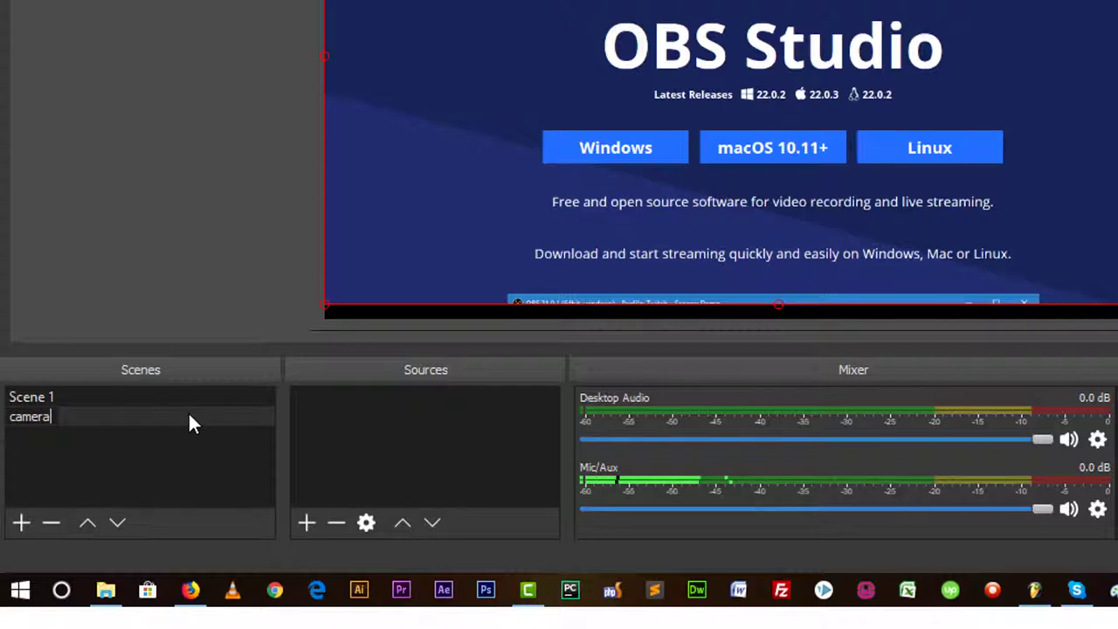
key("Return")
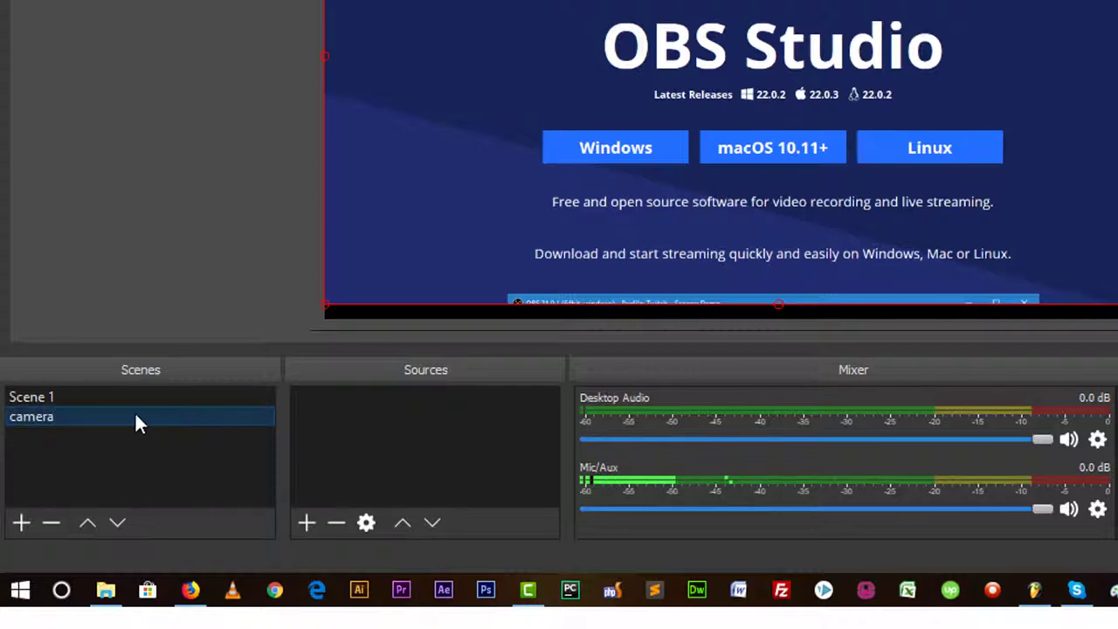
Step: Rename Scene 1 to 'screenshare'
left_click(110, 398)
right_click(110, 398)
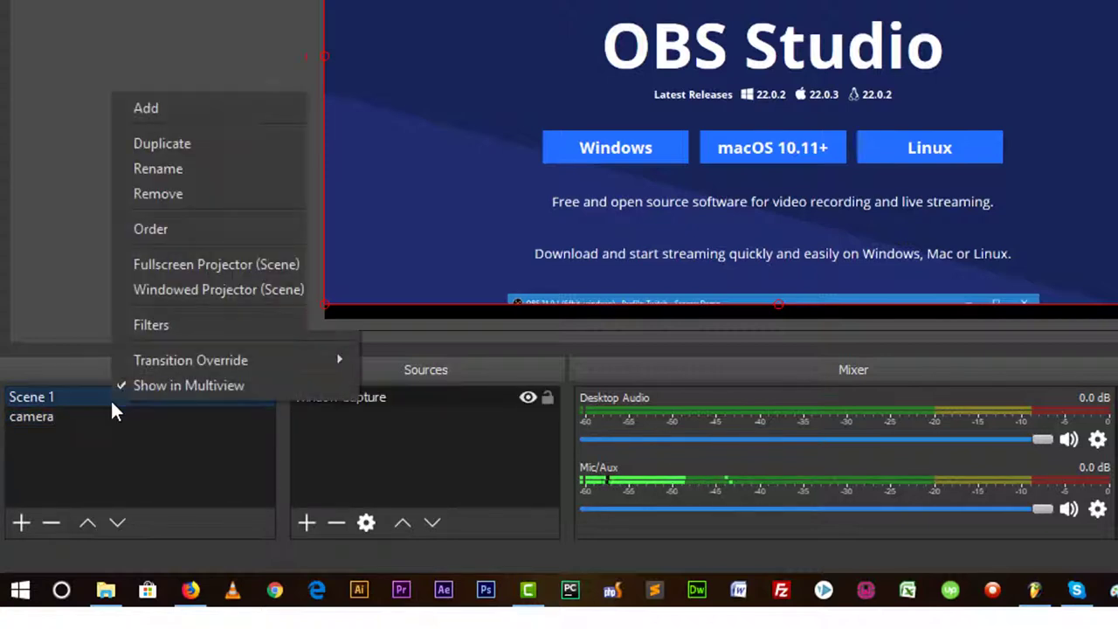
left_click(190, 170)
key("BackSpace")
key("BackSpace")
key("BackSpace")
key("BackSpace")
key("BackSpace")
key("BackSpace")
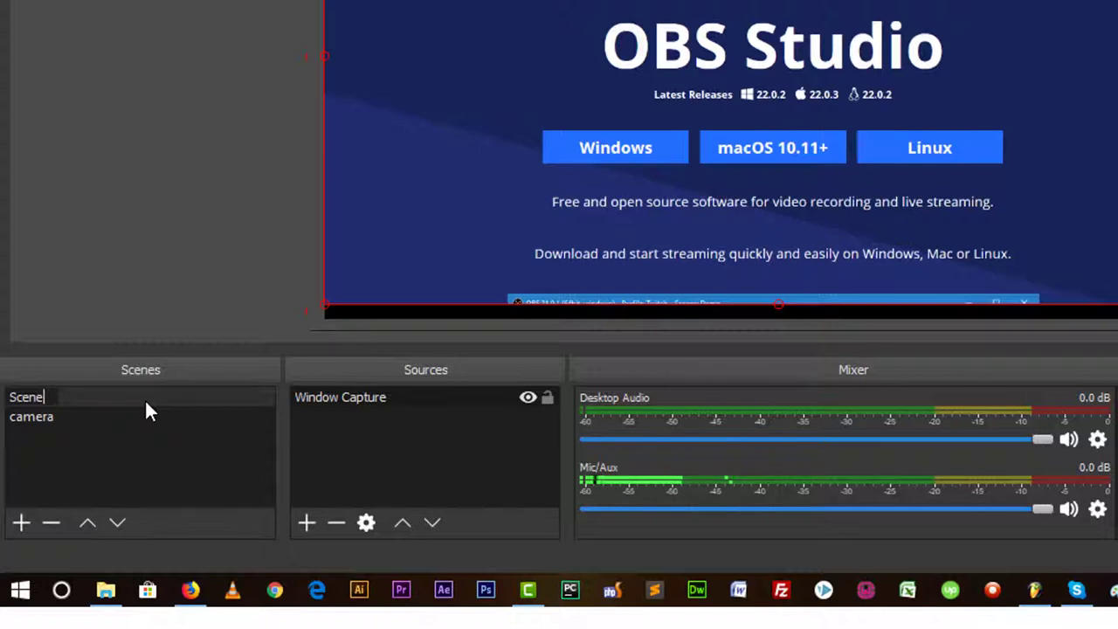
key("BackSpace")
type("screenshare")
key("Return")
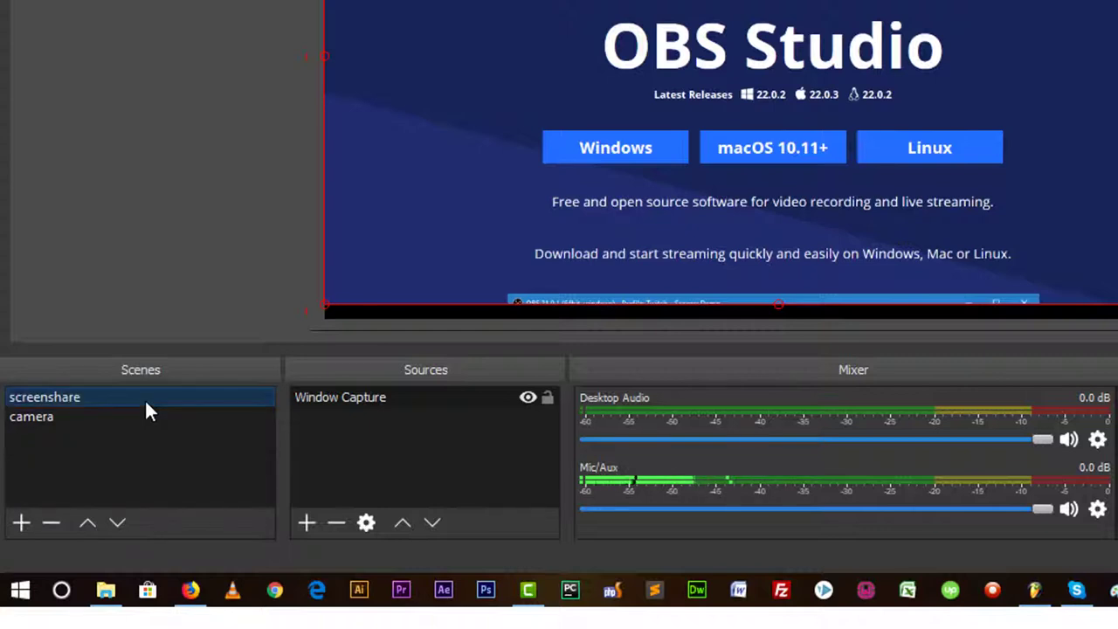
Step: Add a Video Capture Device source with the default name to the camera scene
left_click(71, 426)
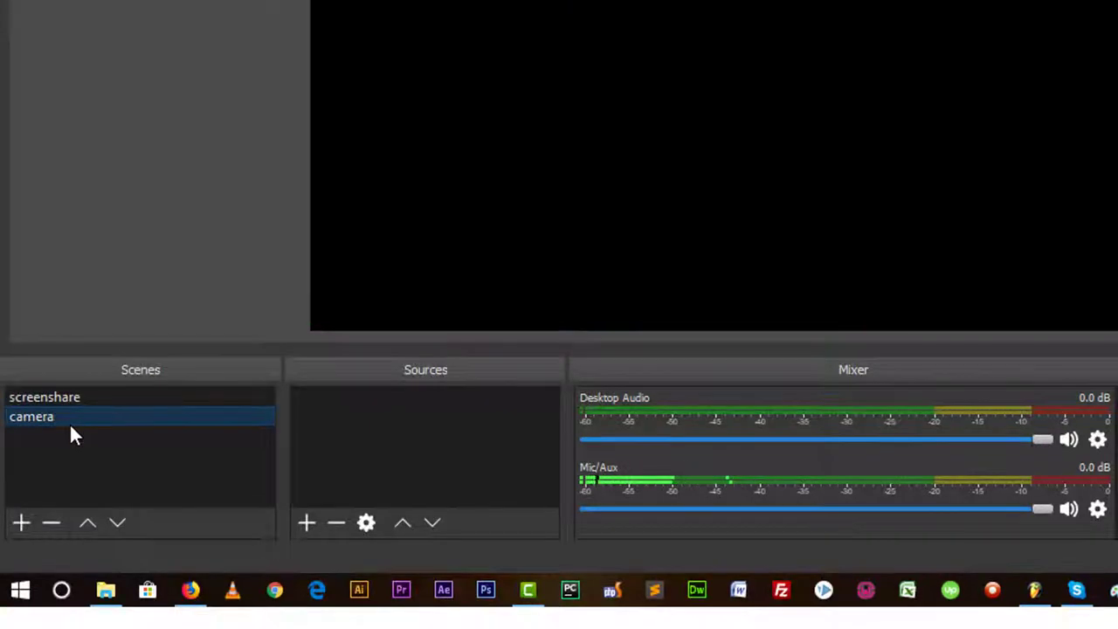
right_click(340, 405)
mouse_move(385, 424)
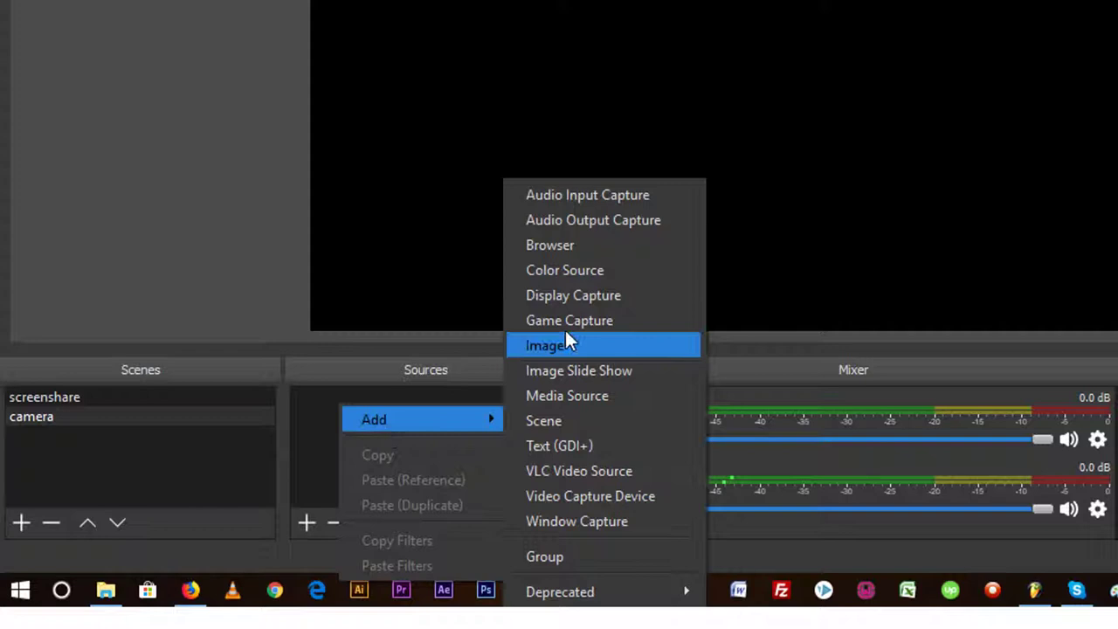
left_click(590, 495)
left_click(846, 320)
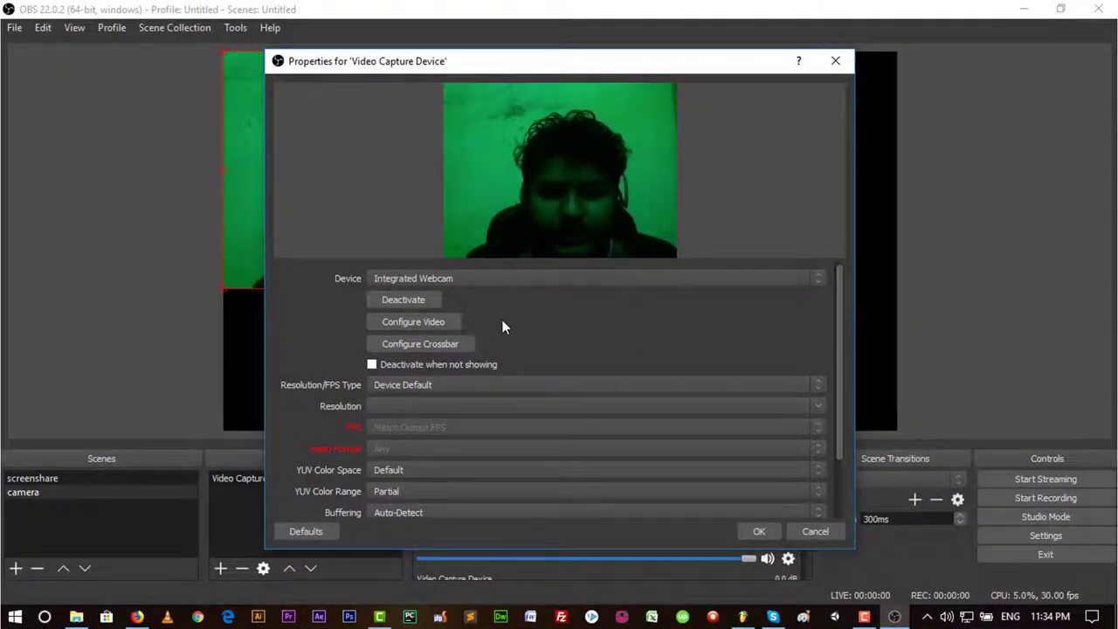
Step: In the webcam's Video Proc Amp settings, set brightness 9, contrast 0 and hue 53
left_click(420, 323)
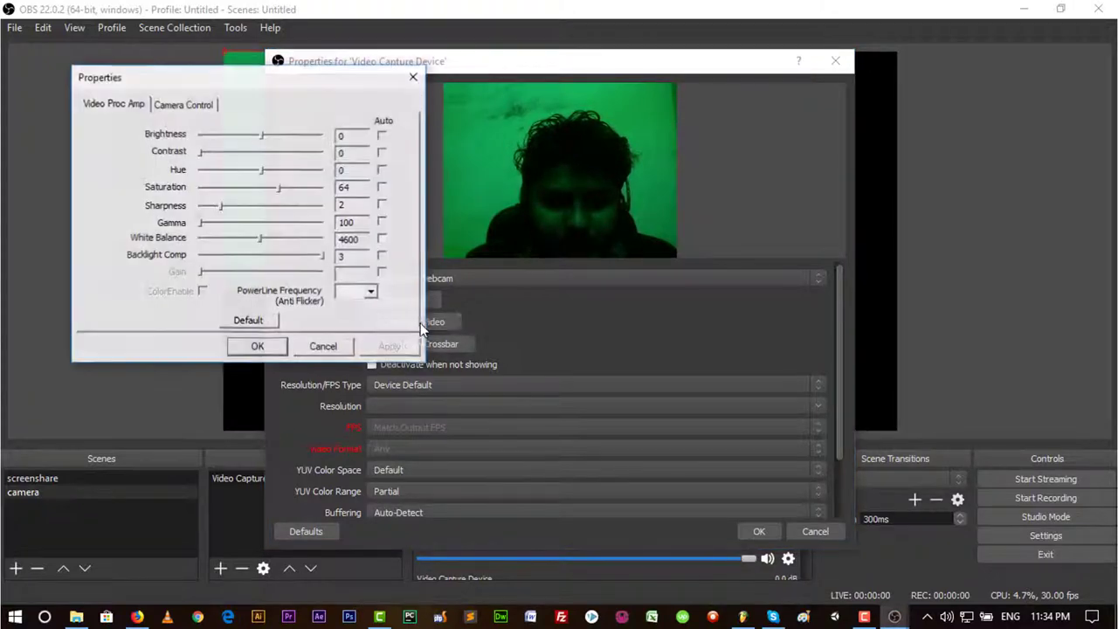
left_click_drag(242, 82, 145, 91)
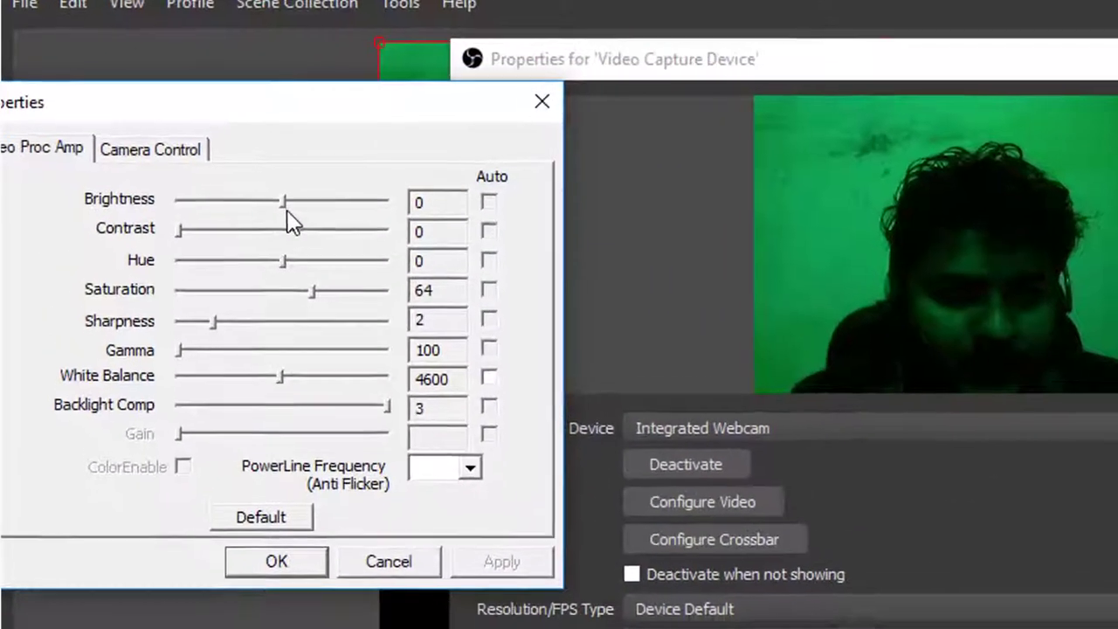
left_click_drag(195, 158, 238, 161)
left_click_drag(355, 214, 410, 224)
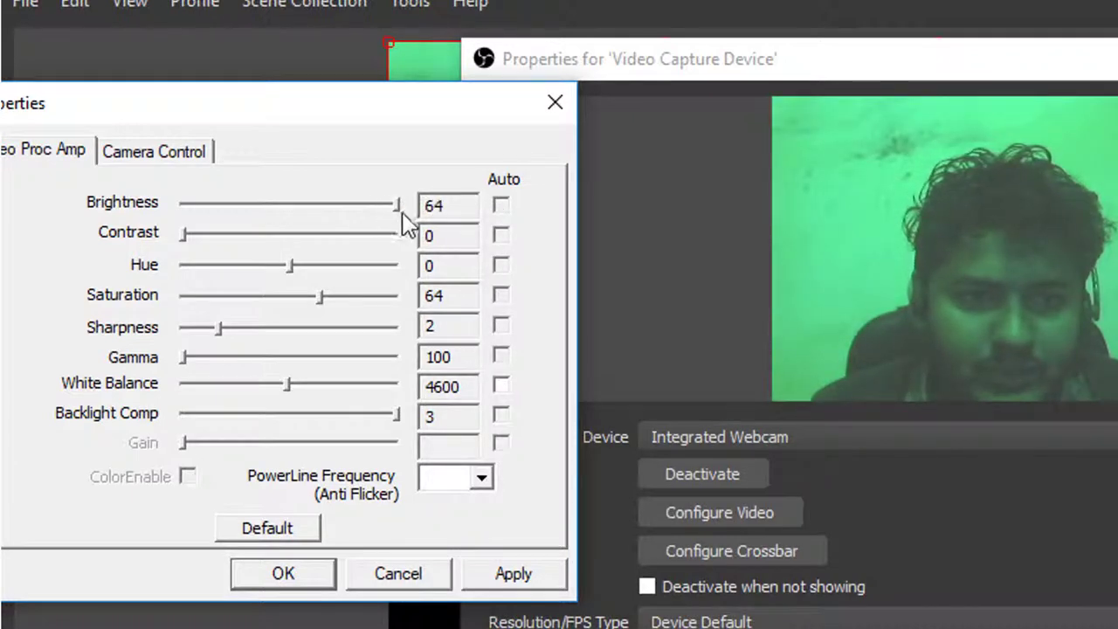
left_click_drag(398, 211, 307, 214)
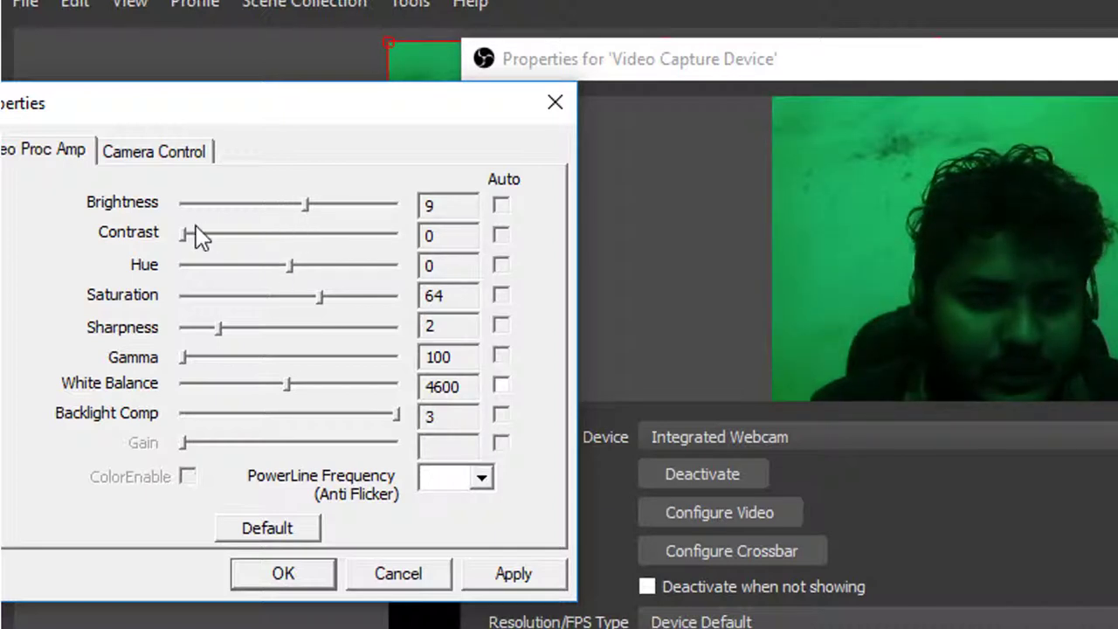
mouse_move(184, 235)
left_mouse_down()
mouse_move(233, 238)
mouse_move(164, 245)
left_mouse_up()
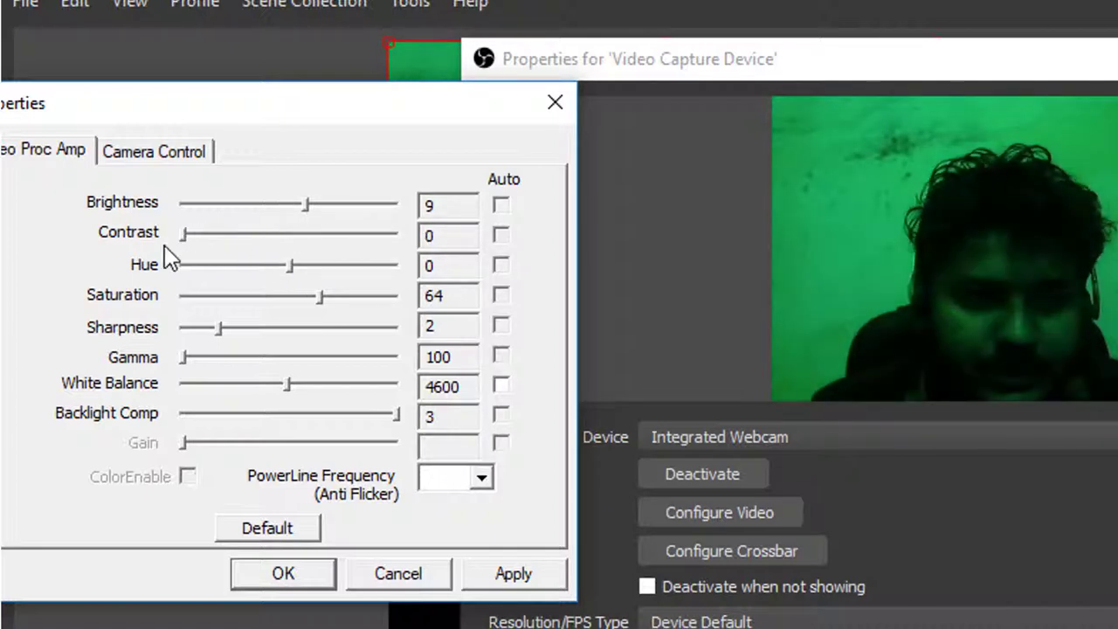
left_click_drag(289, 266, 316, 321)
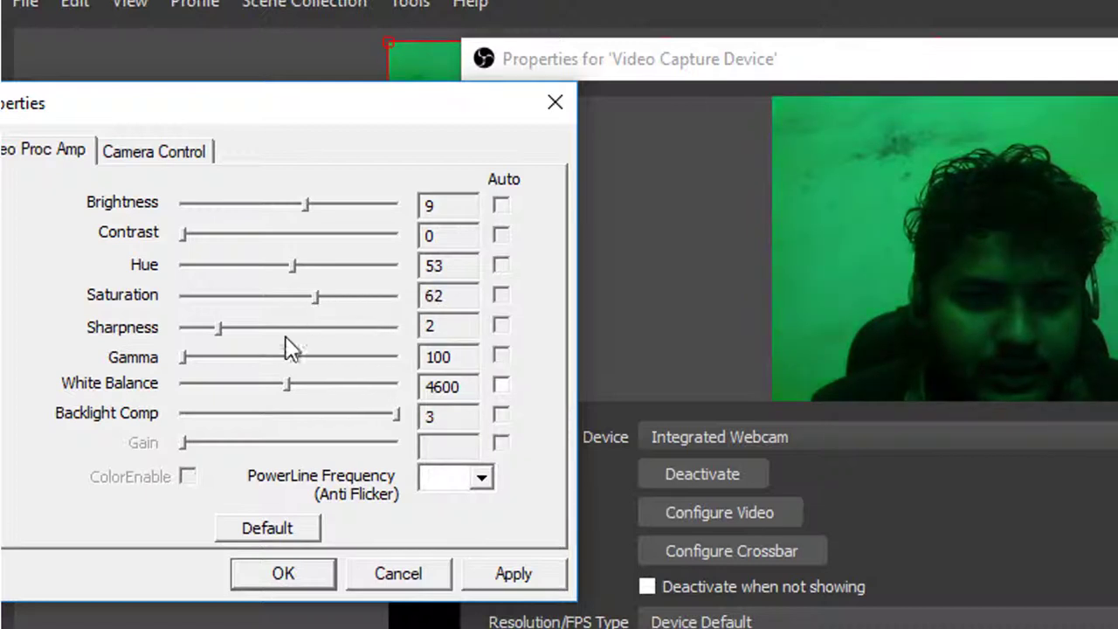
Step: Reset the webcam picture adjustments to their defaults, apply them and close the window
left_click(287, 530)
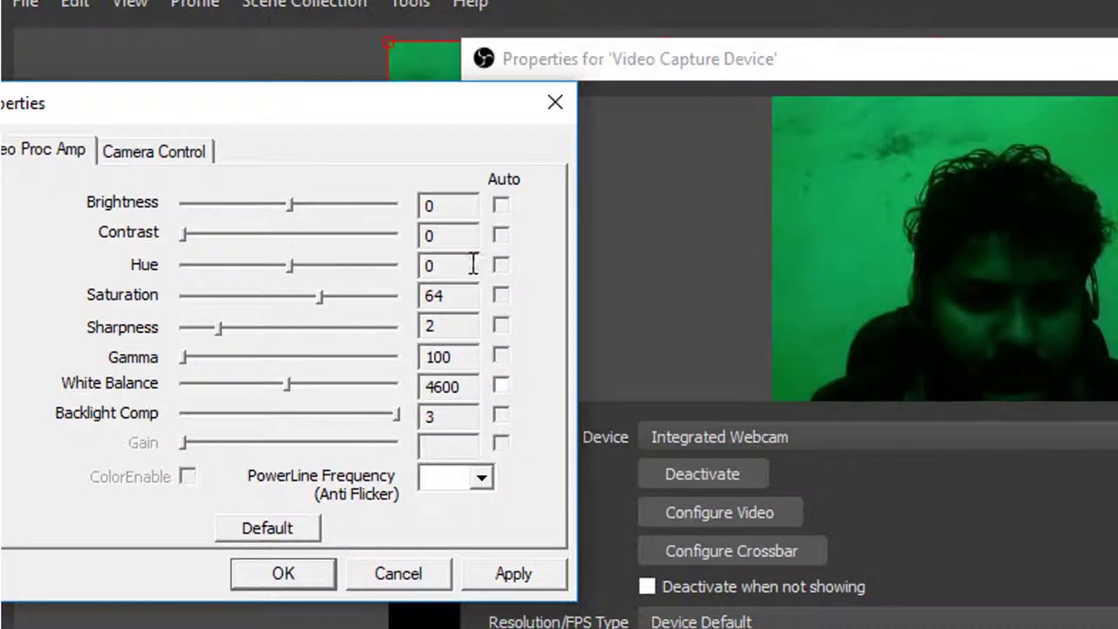
left_click(512, 583)
left_click(289, 575)
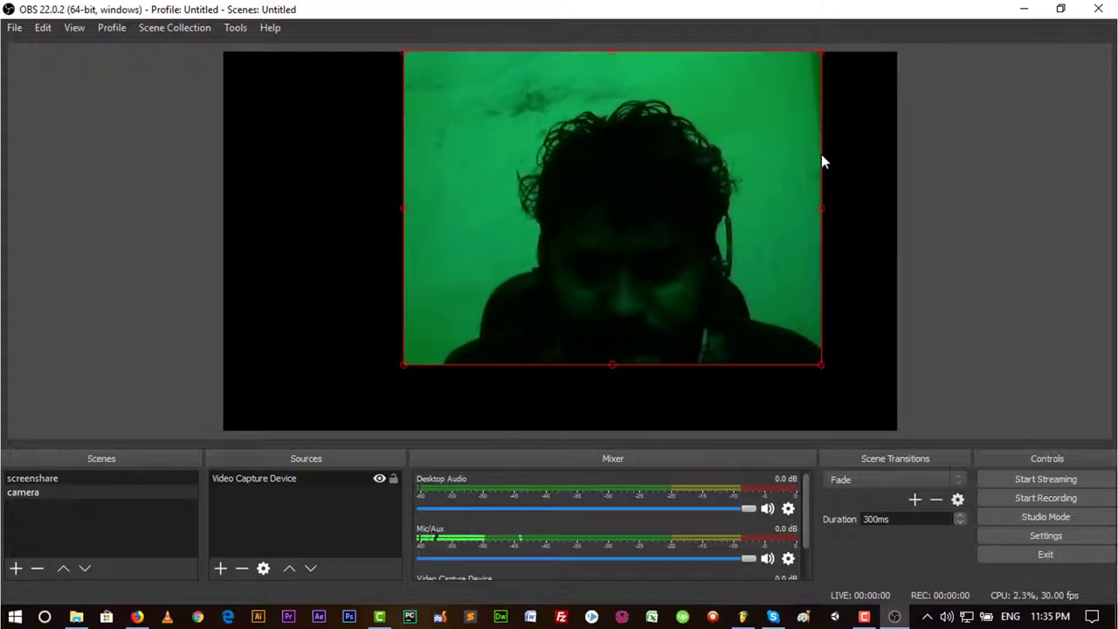
Step: Stretch the webcam image to fill the whole camera scene canvas, then return to screenshare
left_click_drag(614, 366, 626, 424)
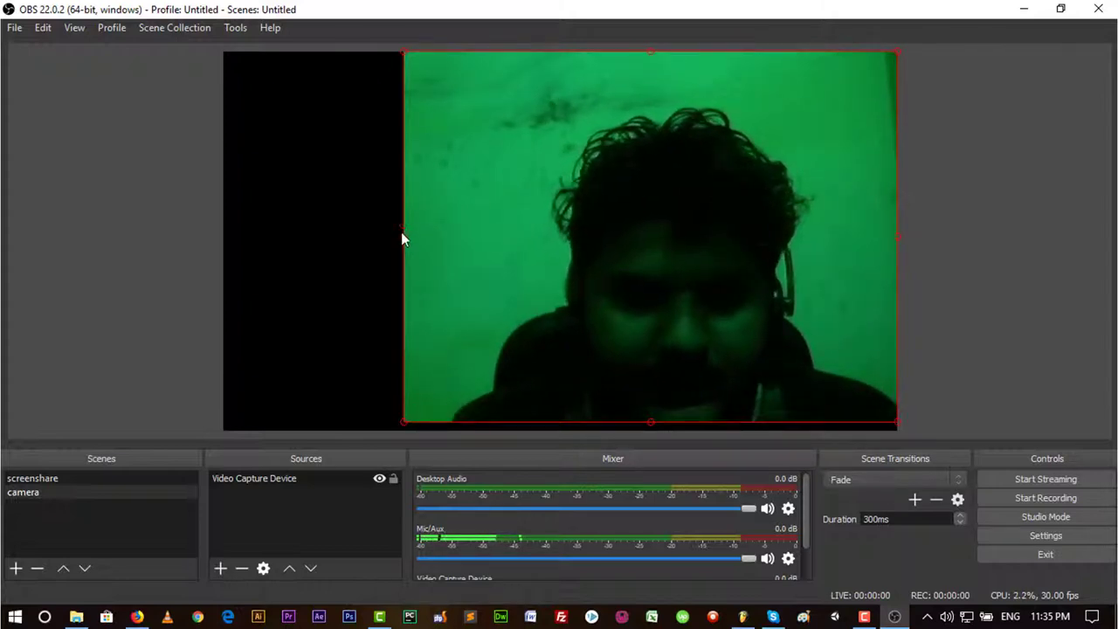
left_click_drag(402, 237, 230, 254)
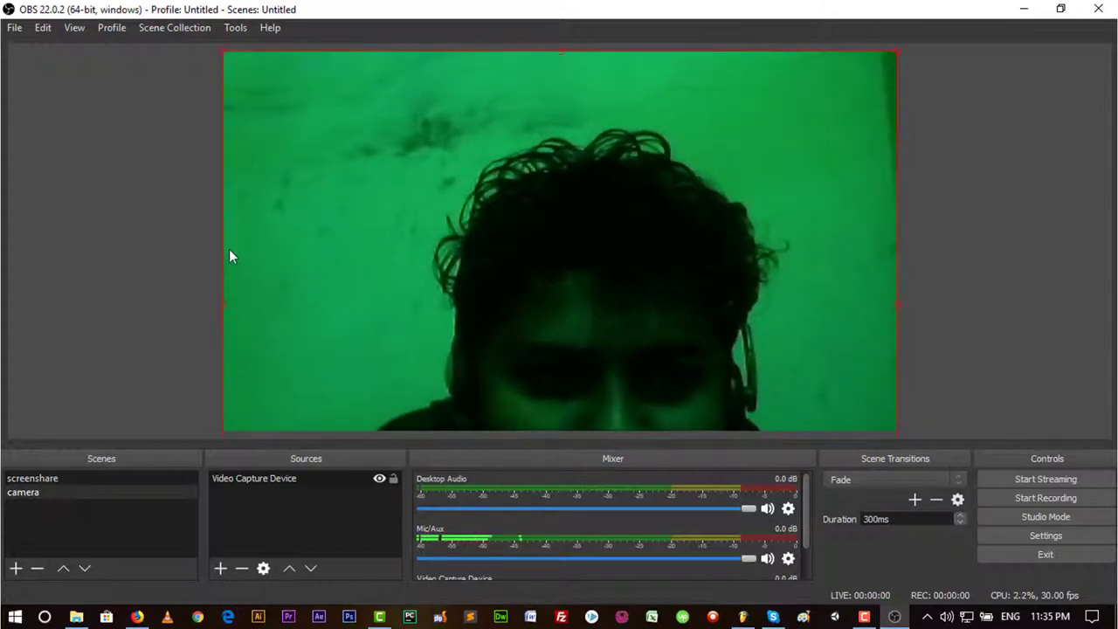
left_click_drag(494, 312, 501, 186)
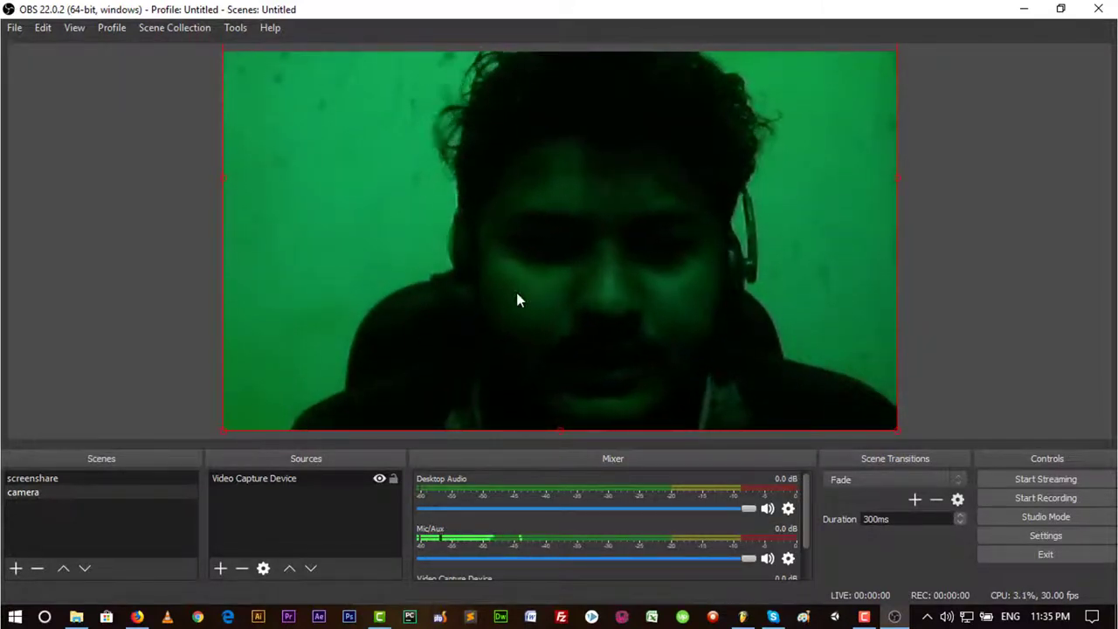
left_click(35, 479)
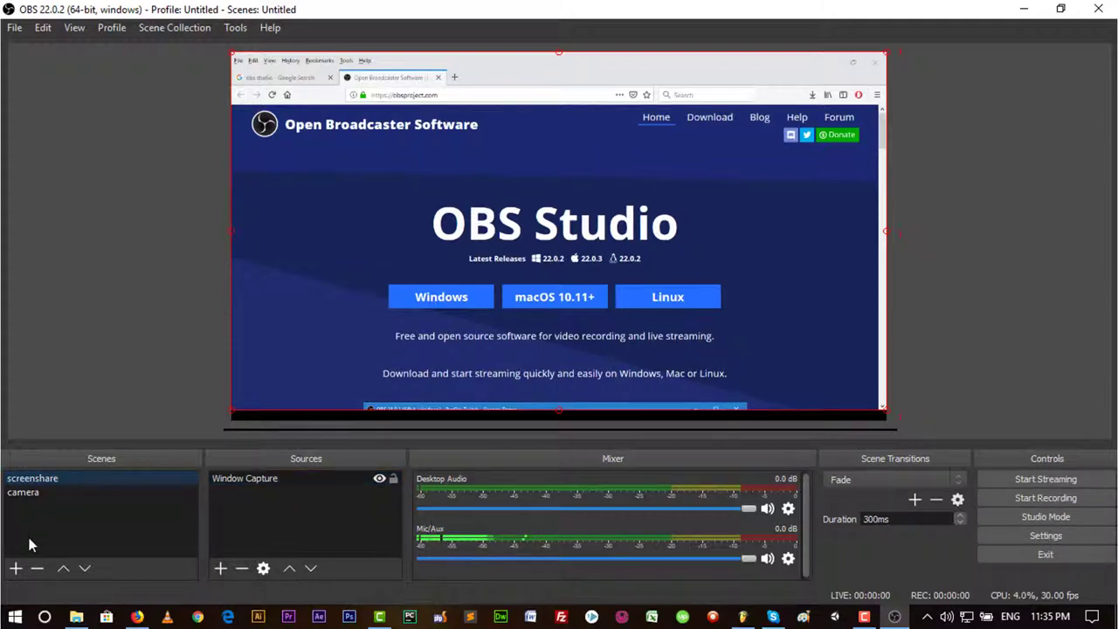
Step: Add two new scenes to the list, slide and one named 'Text'
right_click(65, 517)
left_click(94, 528)
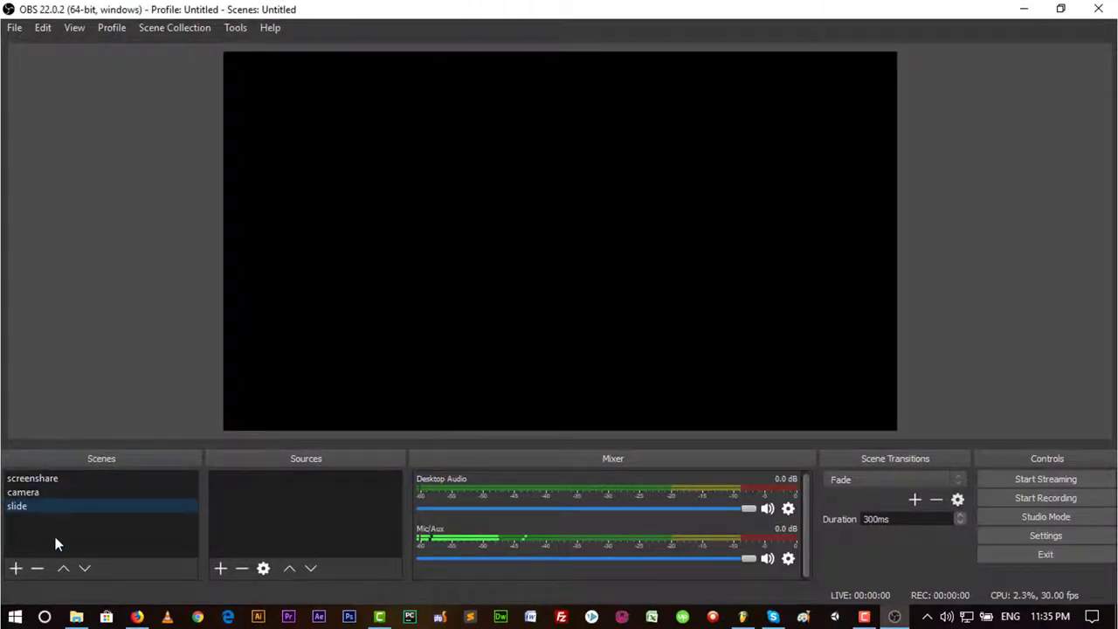
right_click(74, 541)
left_click(99, 544)
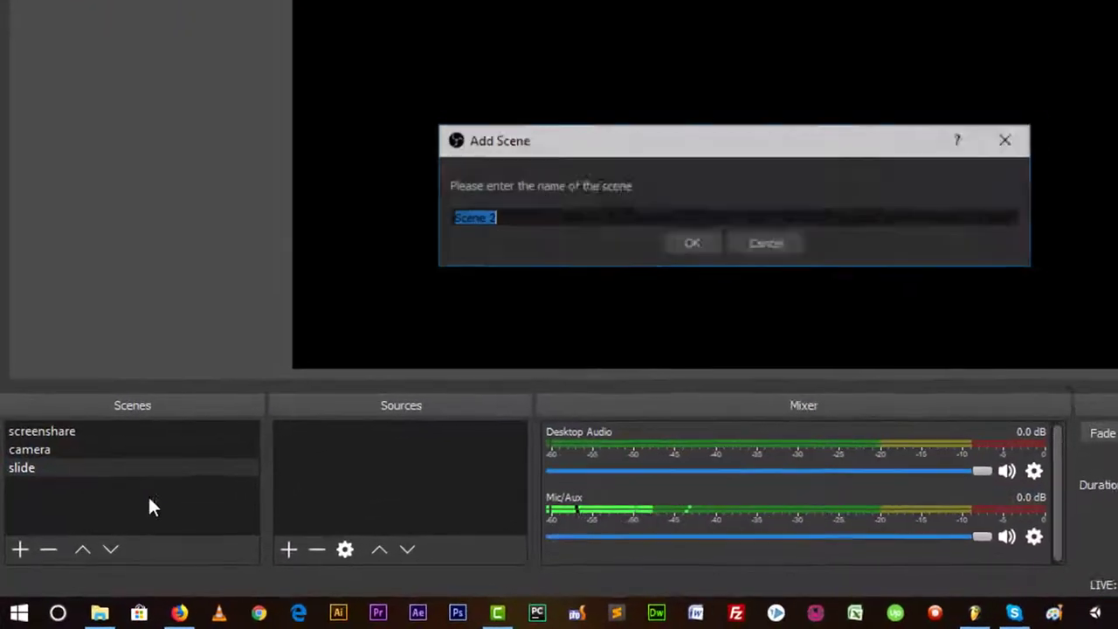
key("BackSpace")
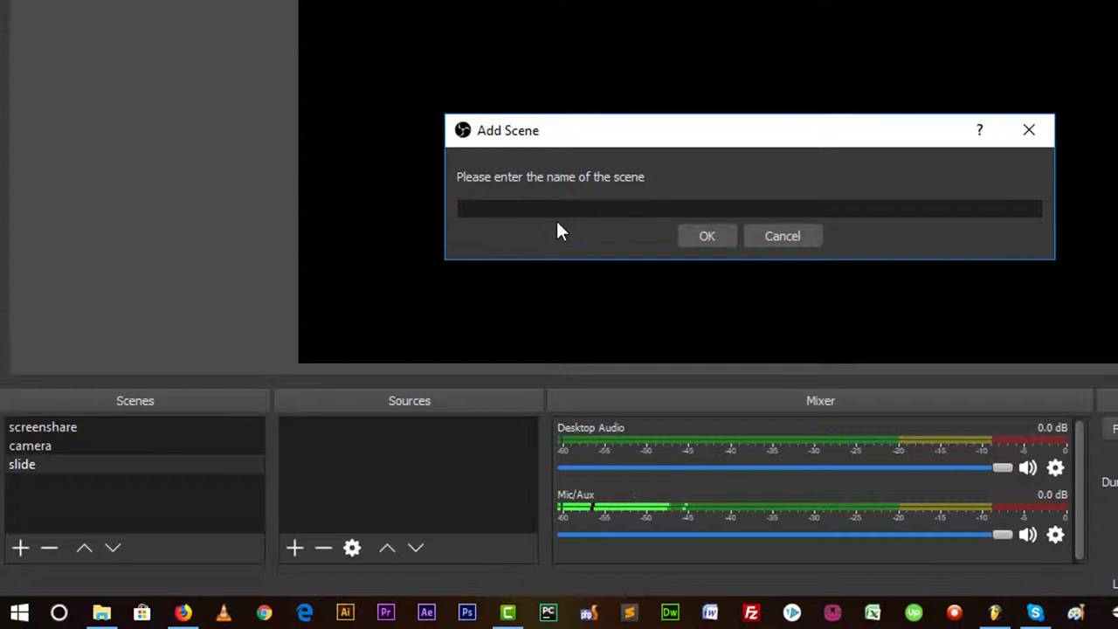
type("Text")
left_click(707, 238)
left_click(48, 464)
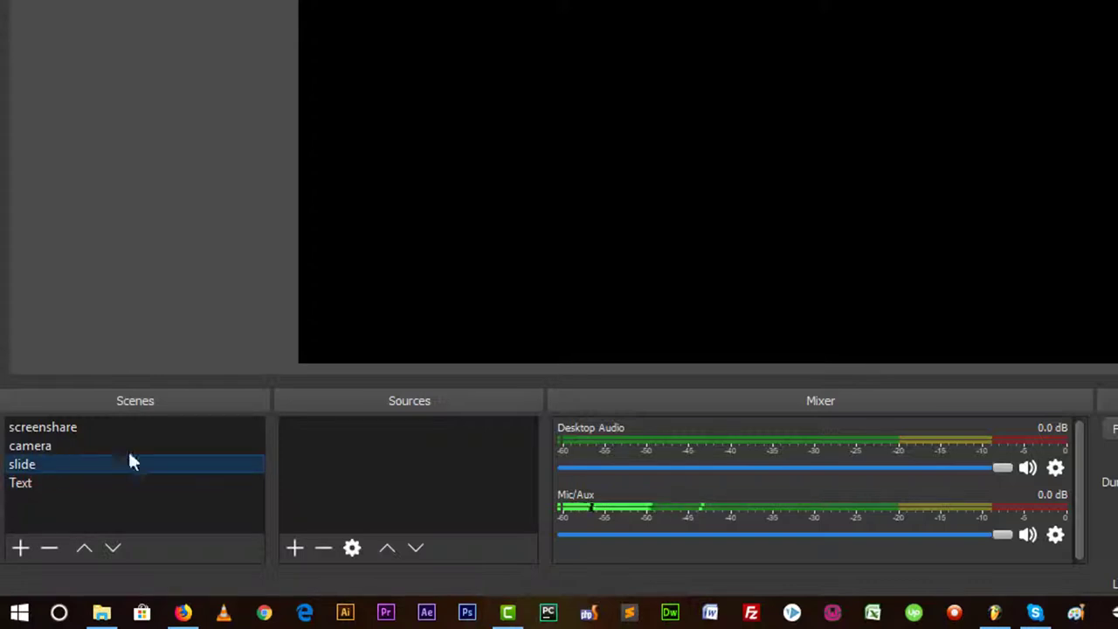
Step: Add a Media Source to the slide scene playing subscribe-my-channel.mp4 from the Desktop
right_click(320, 461)
mouse_move(363, 312)
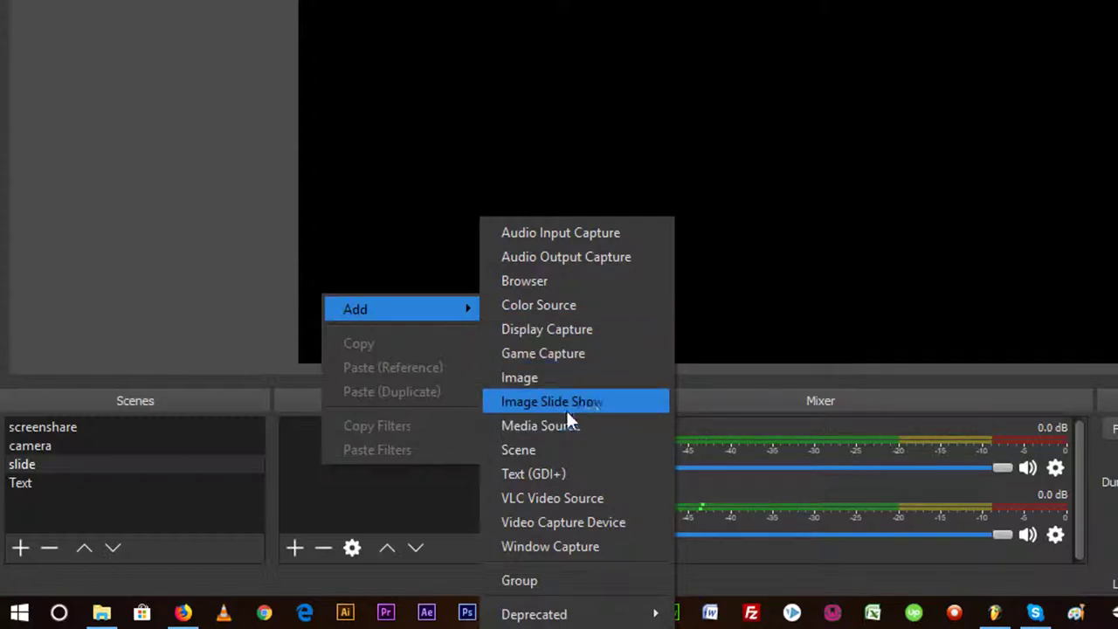
left_click(543, 425)
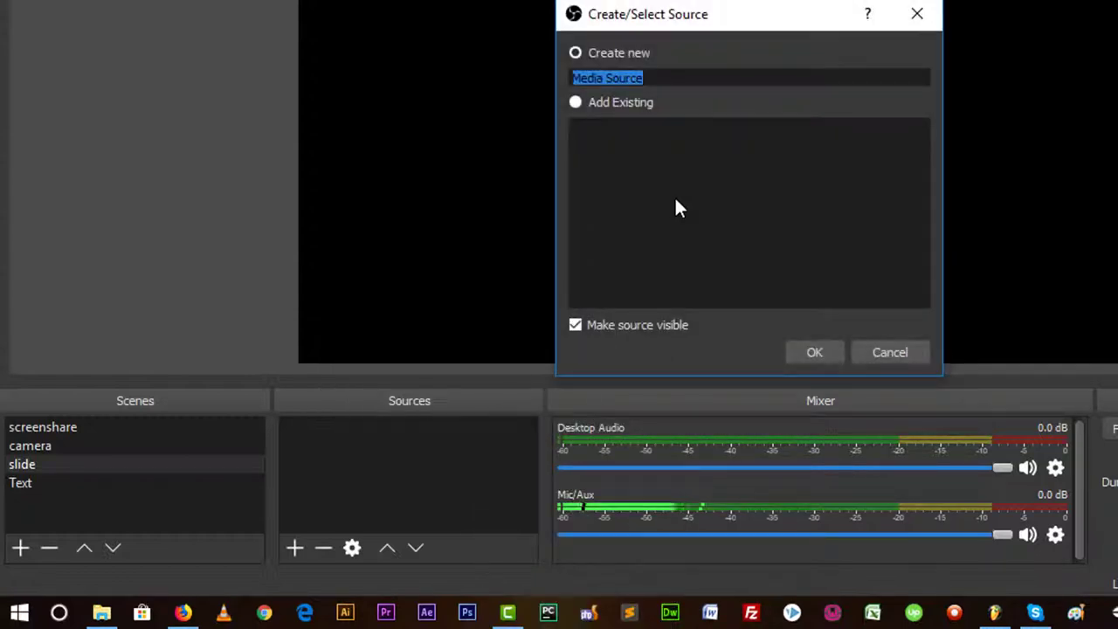
left_click(812, 354)
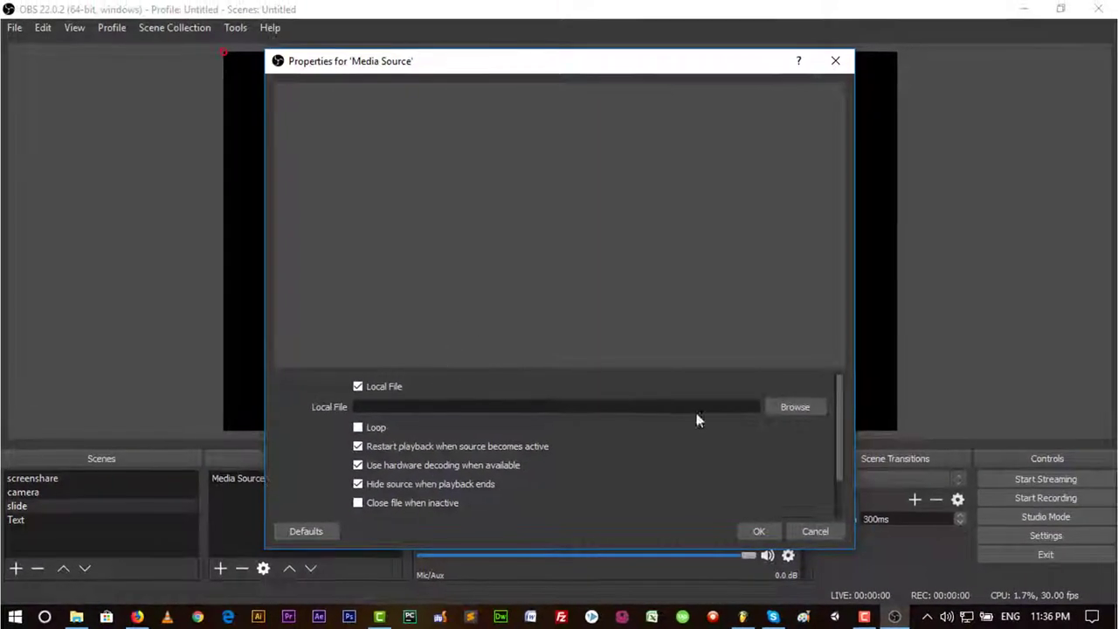
left_click(782, 405)
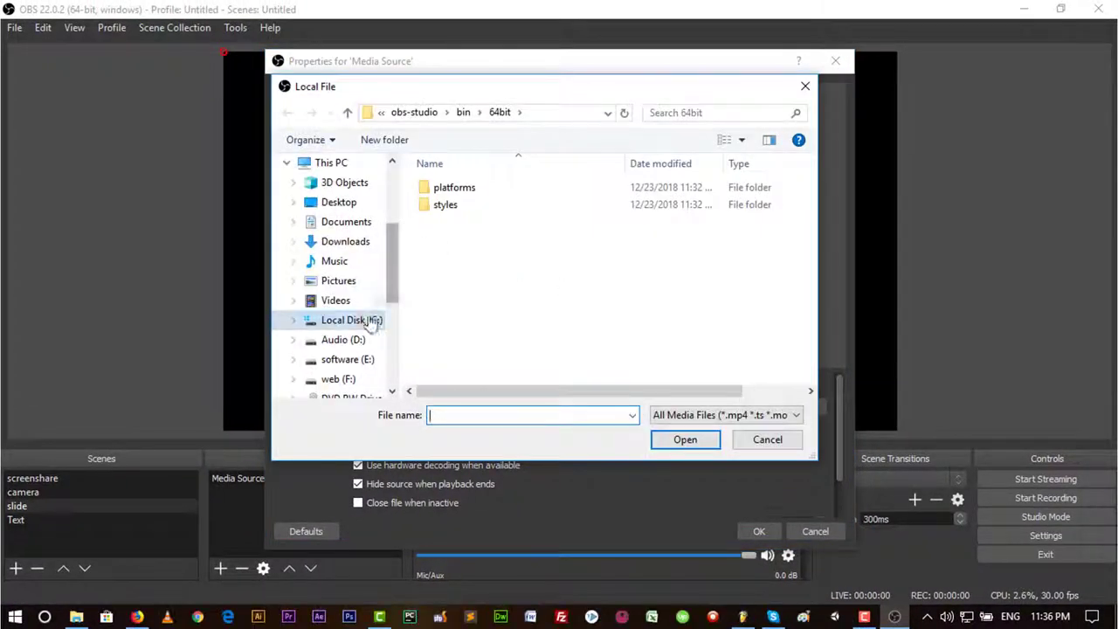
left_click(339, 206)
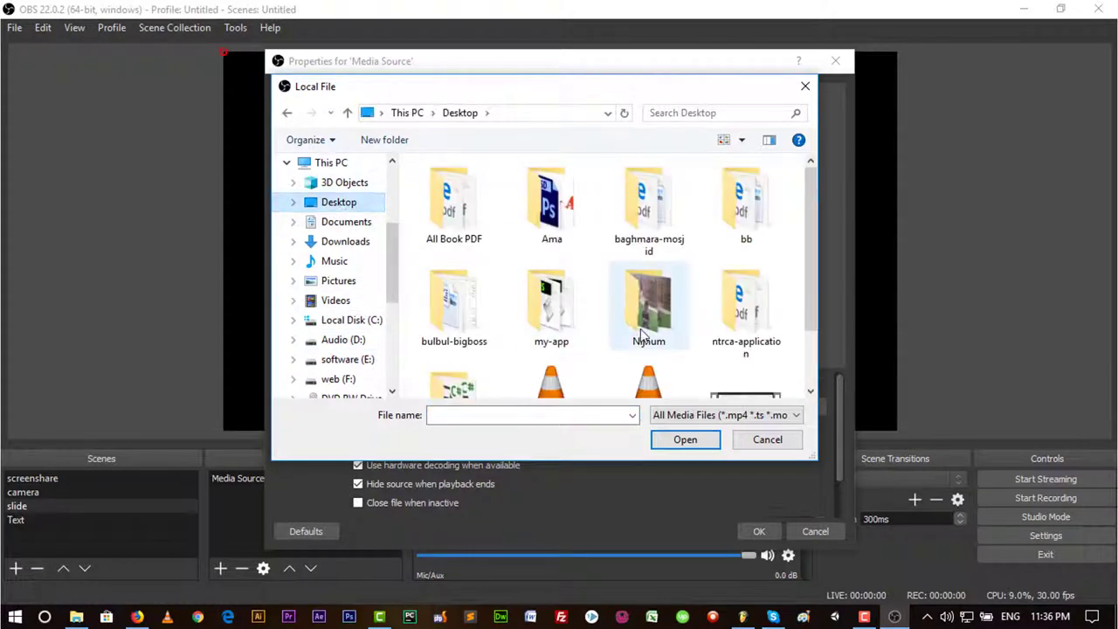
scroll(704, 332, "down", 1)
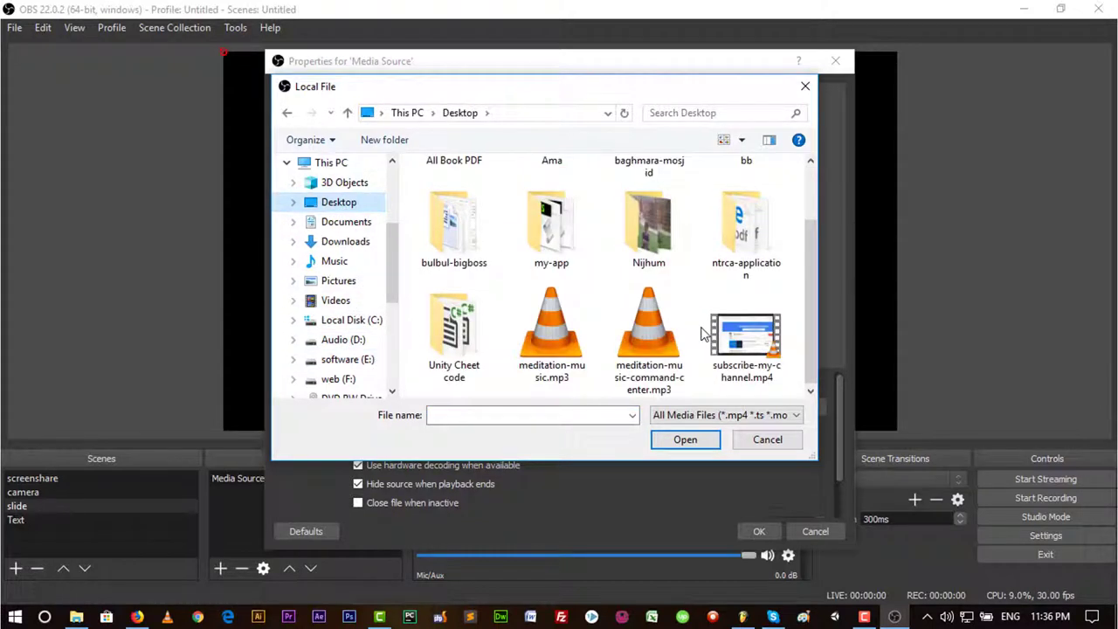
left_click(748, 342)
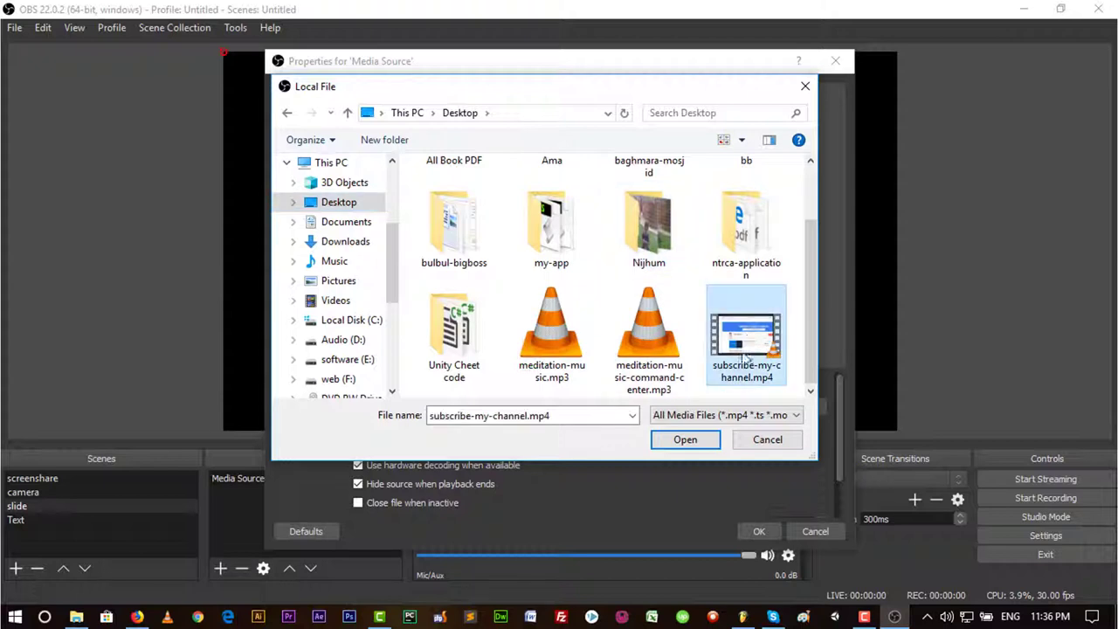
left_click(685, 440)
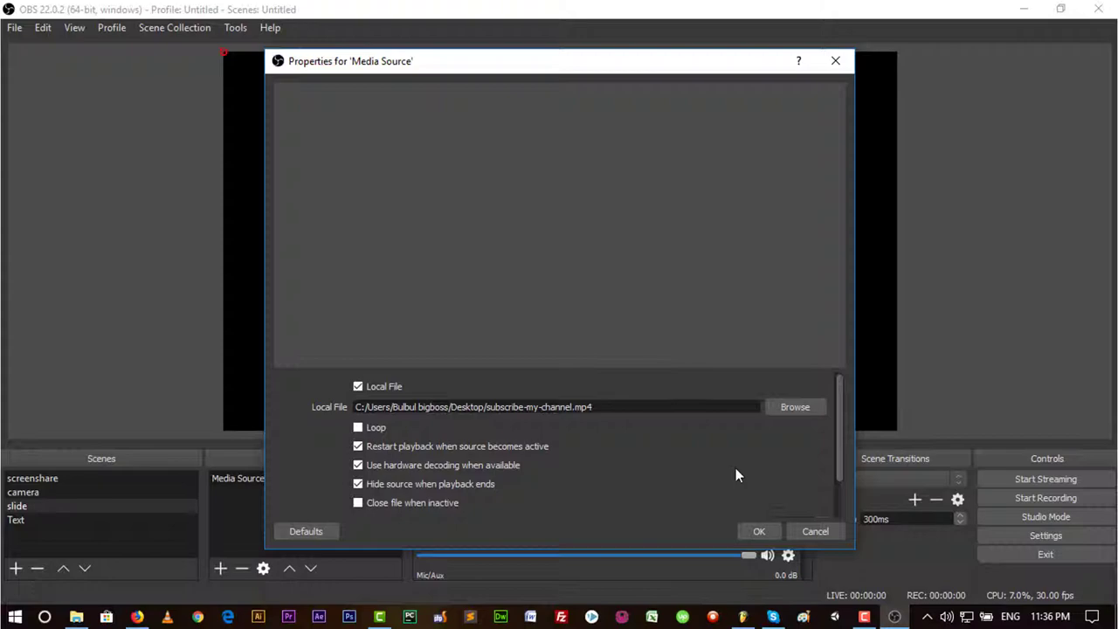
left_click(757, 530)
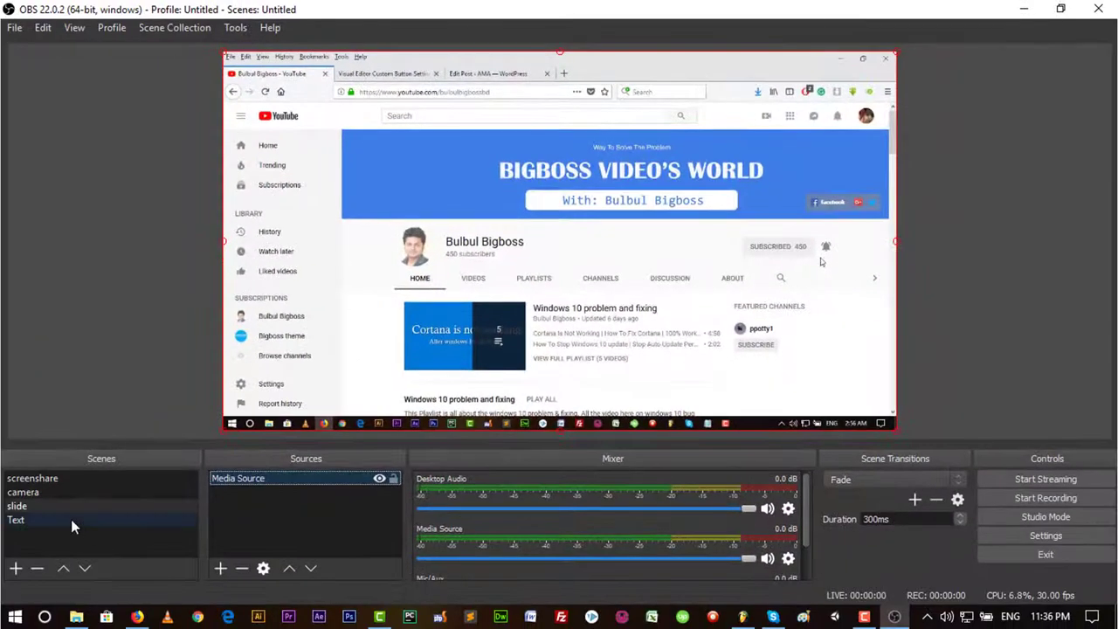
left_click(18, 522)
Step: Add a Text (GDI+) source to the Text scene reading 'OBS Studio Live'
right_click(284, 485)
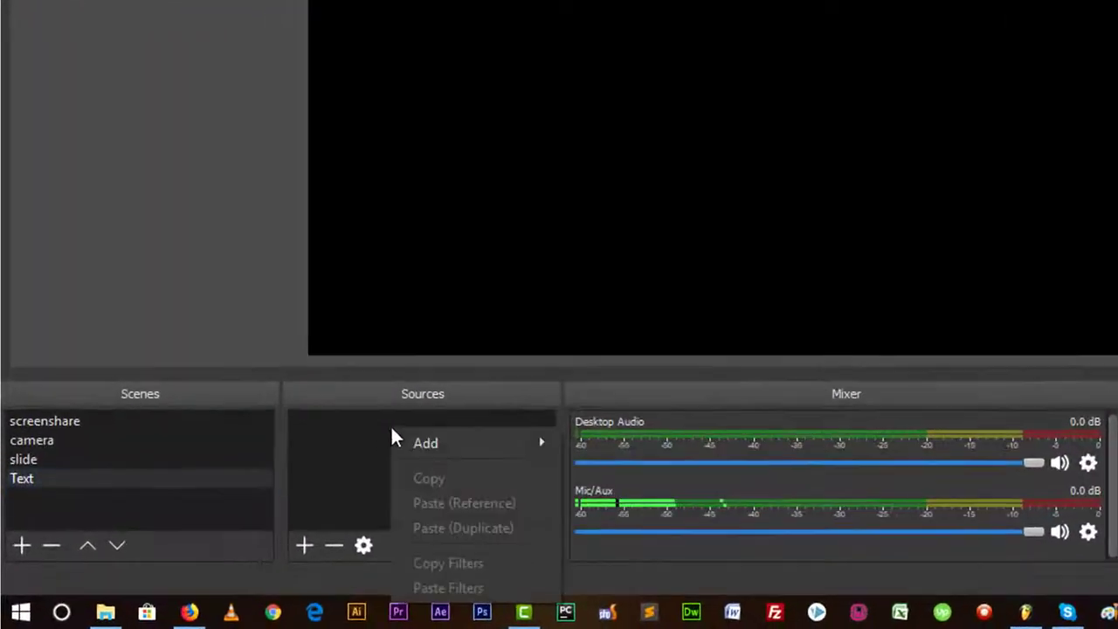
mouse_move(440, 449)
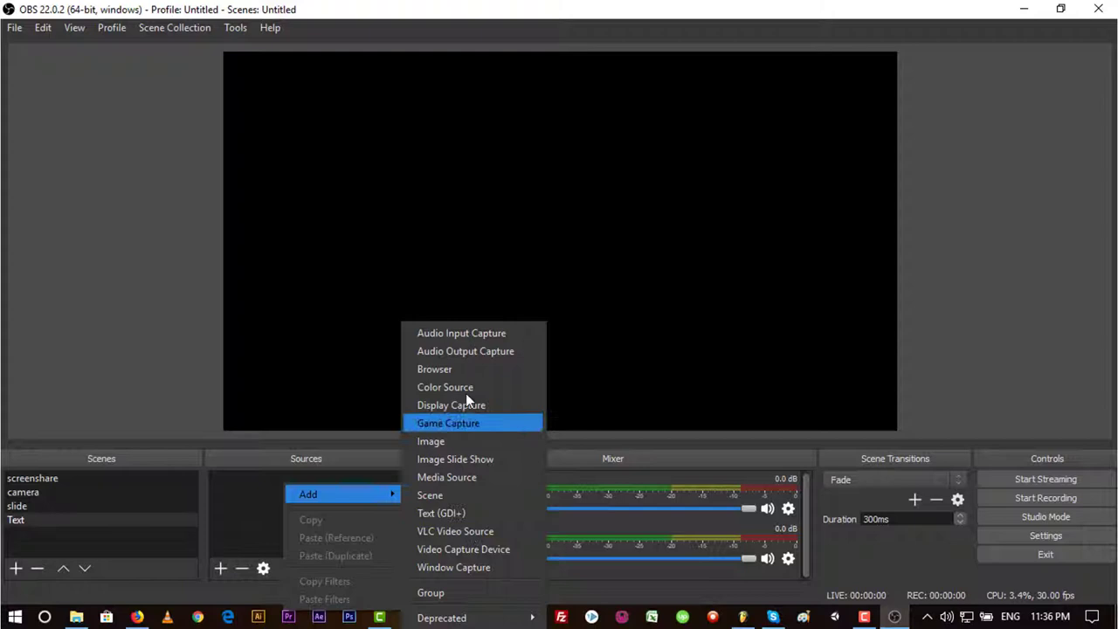
left_click(458, 512)
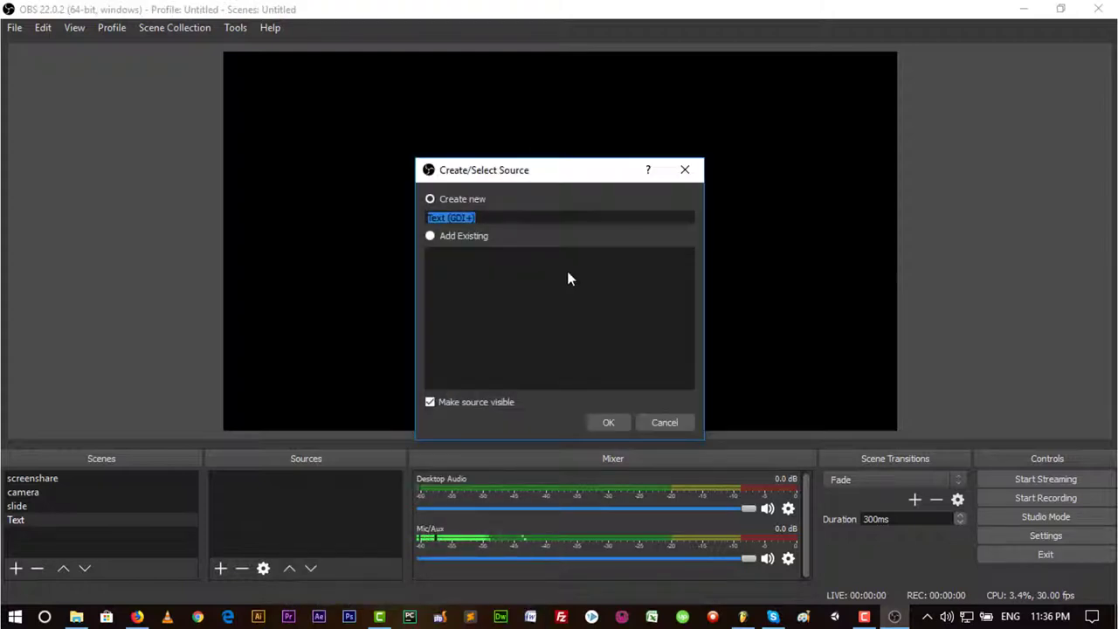
left_click(609, 424)
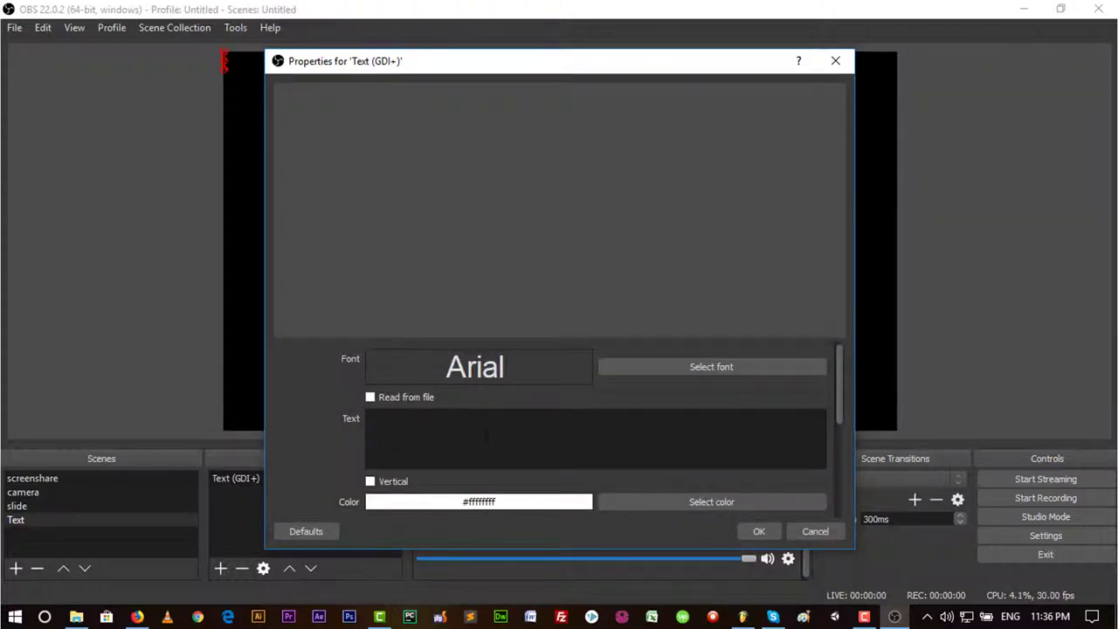
left_click(485, 434)
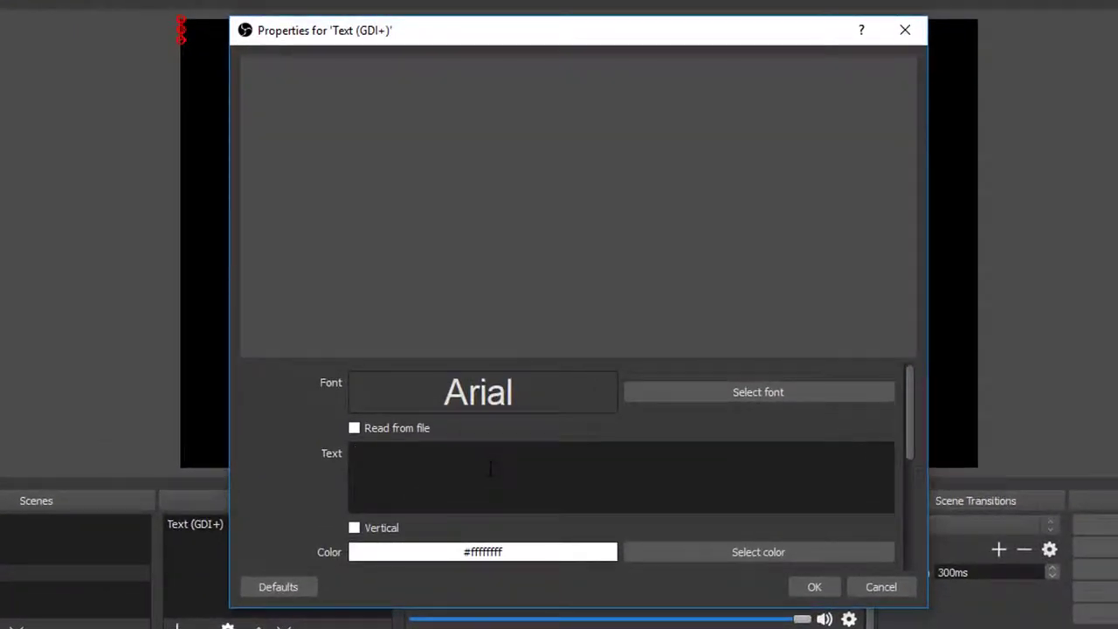
type("Oz")
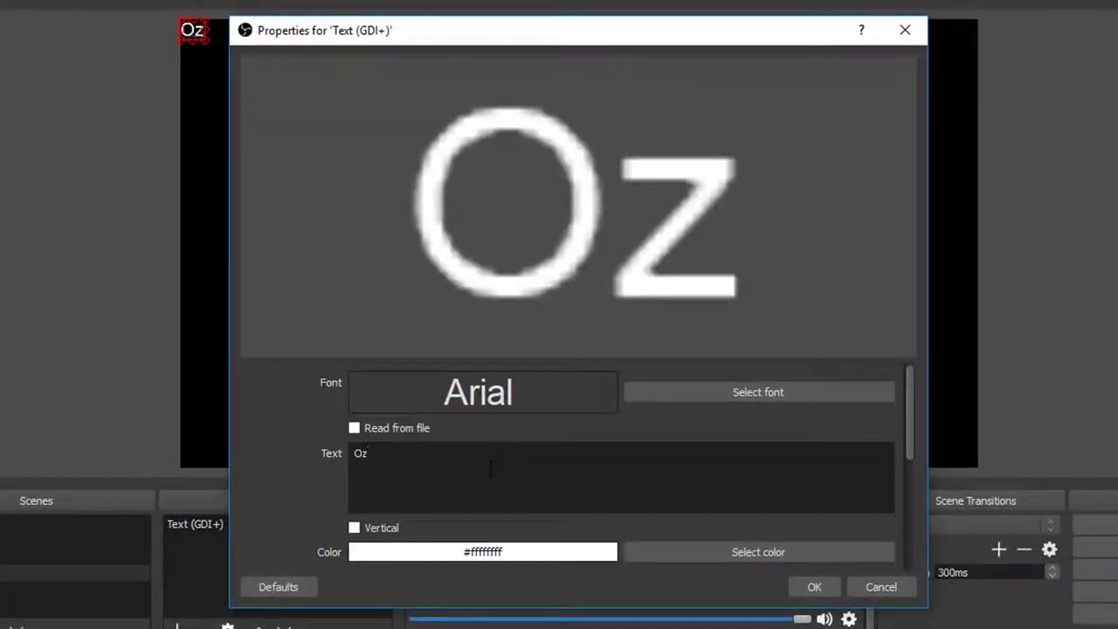
key("BackSpace")
type("Bs")
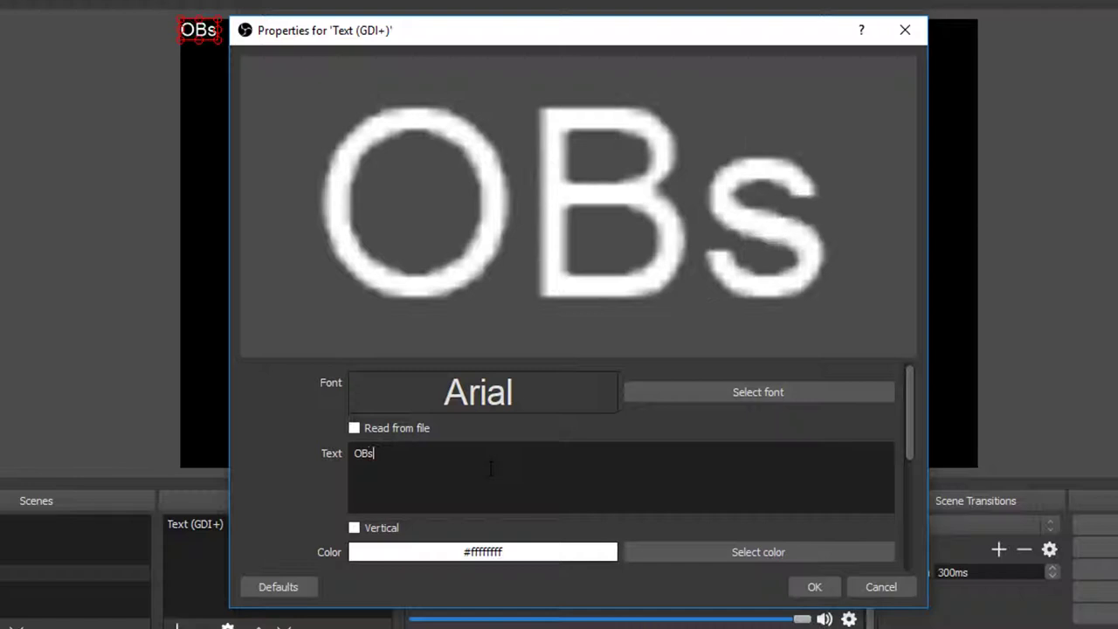
key("BackSpace")
key("BackSpace")
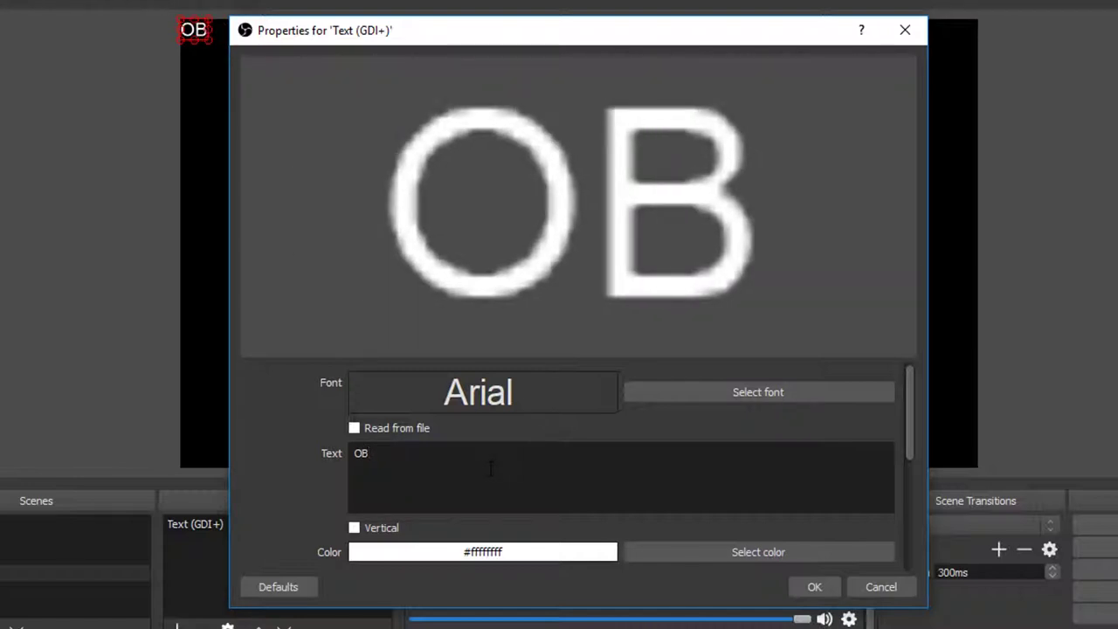
type("S")
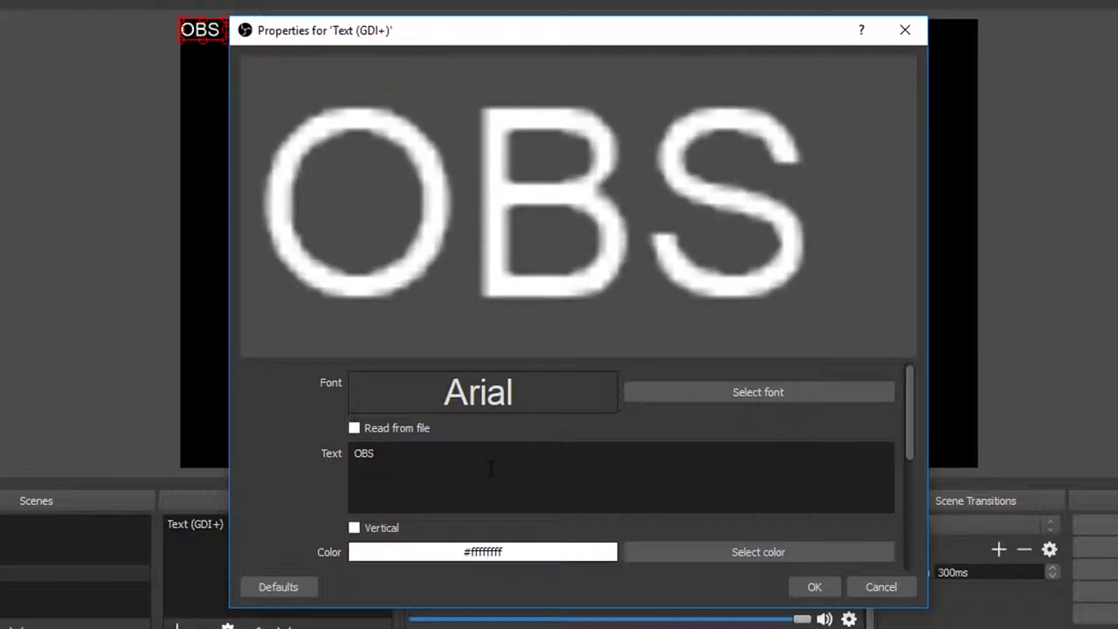
type(" St")
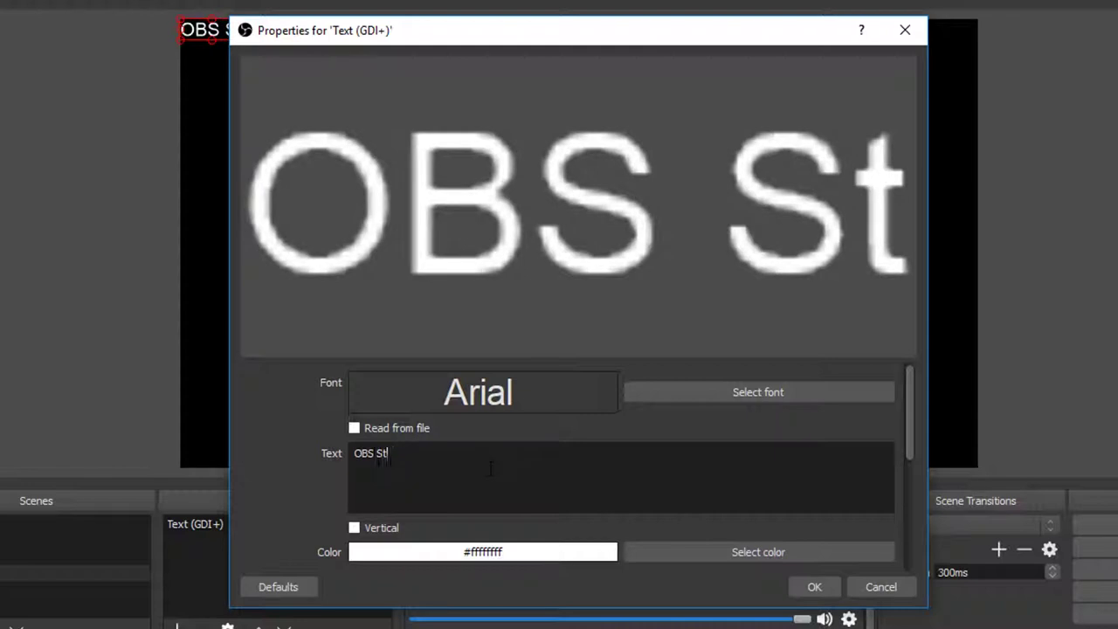
type("udio ")
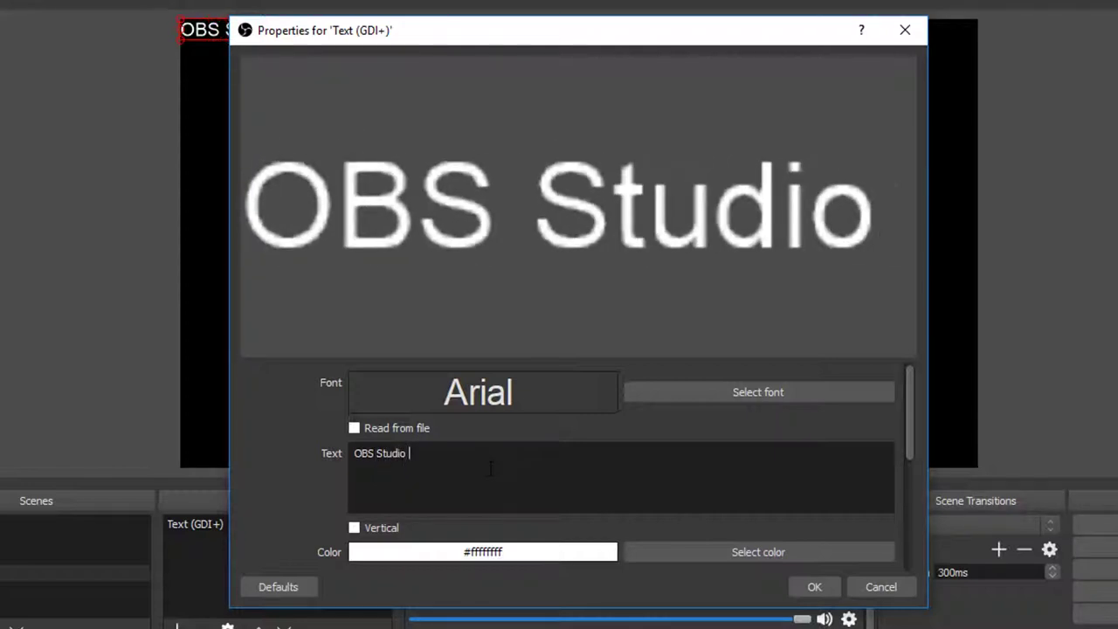
type("Live")
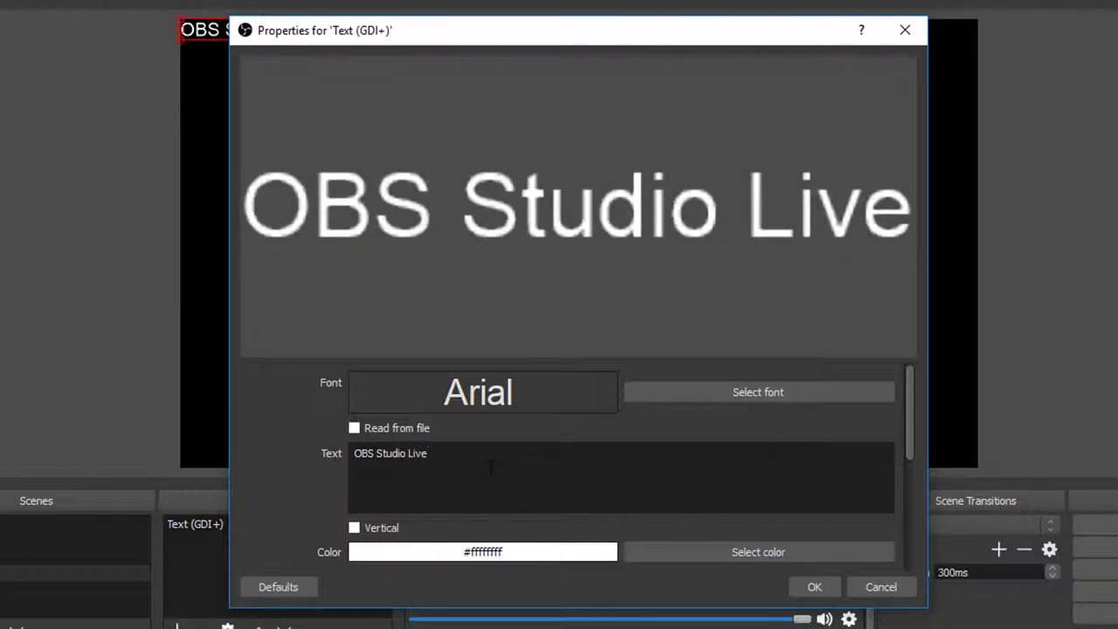
Step: Confirm the text source, then enlarge the caption and centre it in the preview
left_click(803, 588)
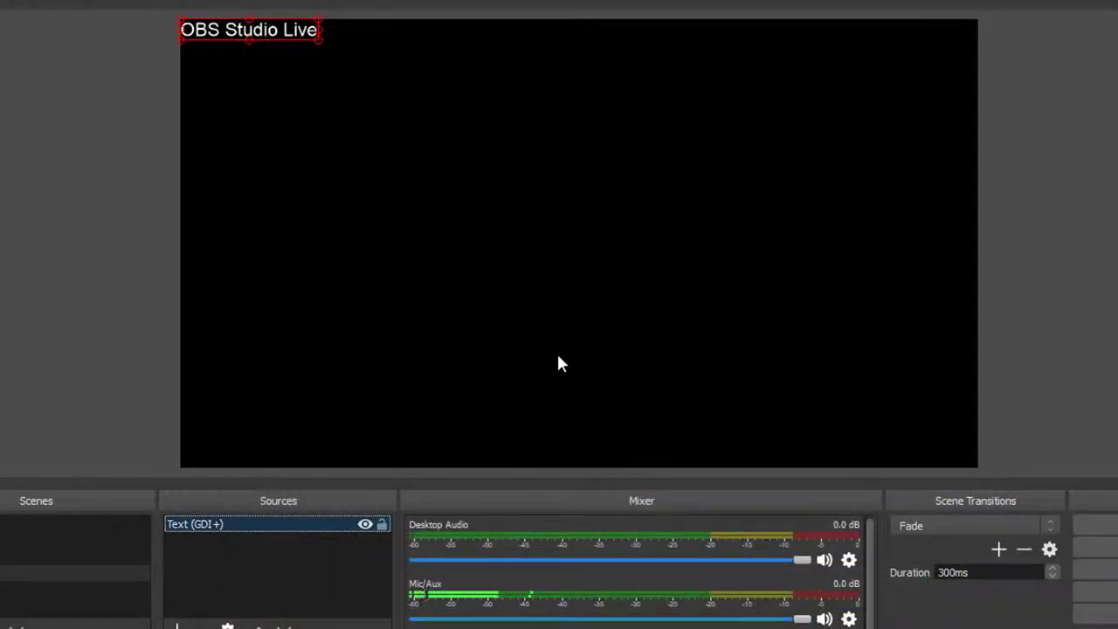
left_click_drag(282, 30, 664, 302)
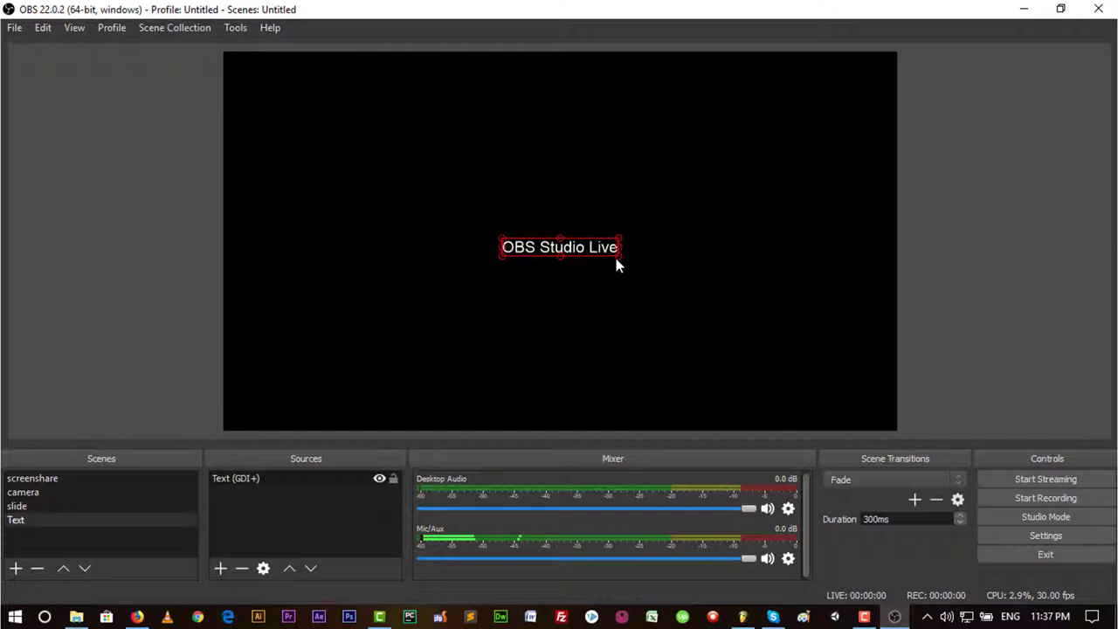
left_click_drag(626, 263, 524, 256)
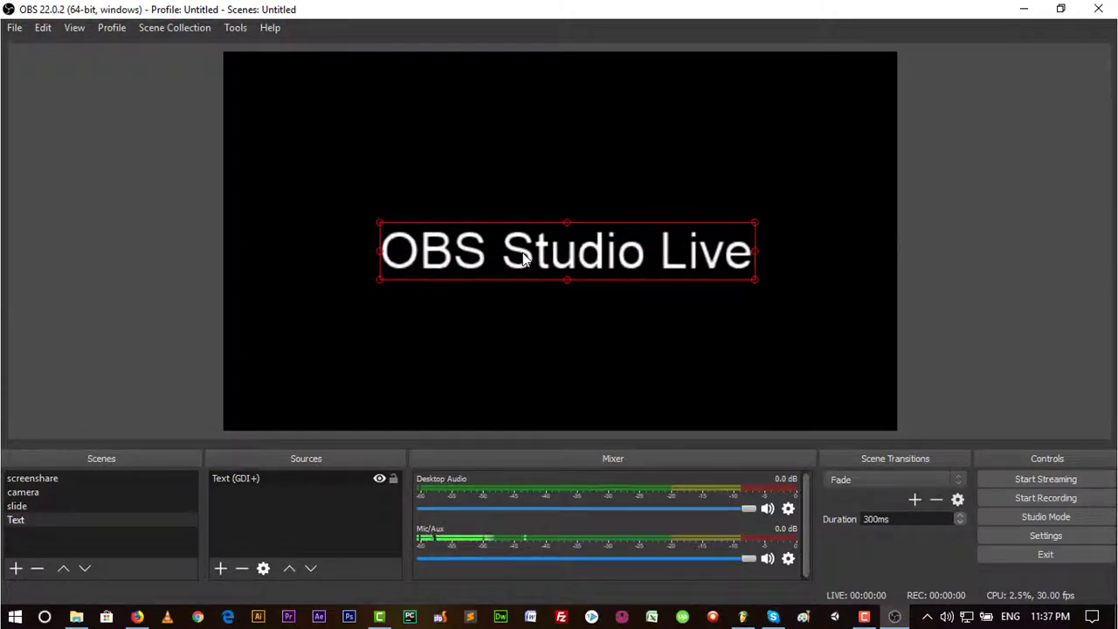
Step: Check each scene, then enlarge the screenshare Window Capture to fill more of the preview
left_click(43, 479)
left_click(36, 493)
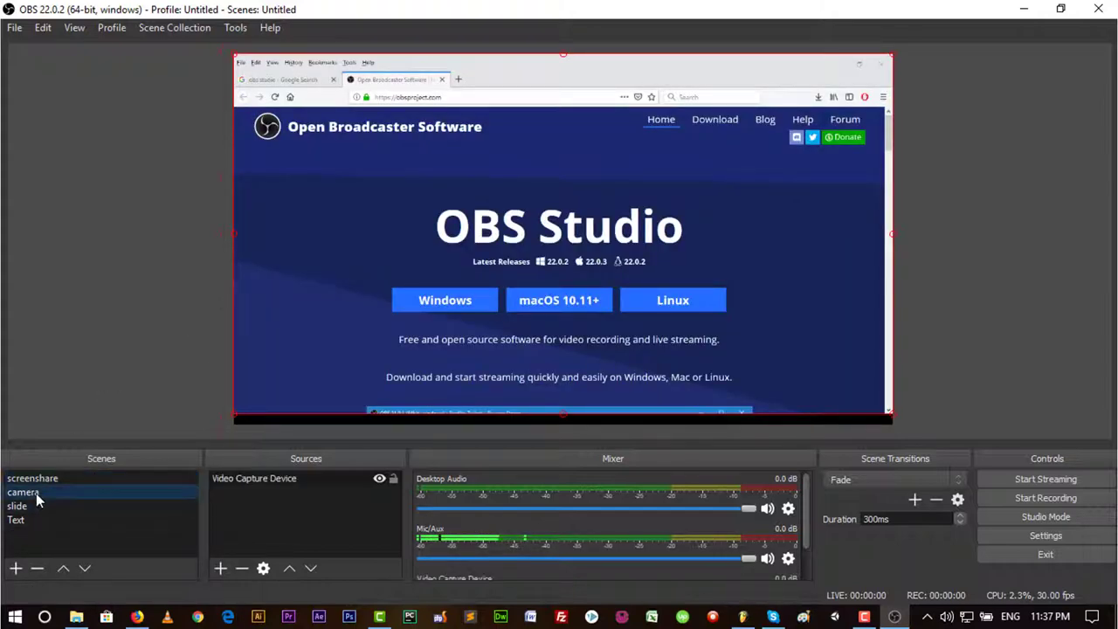
left_click(45, 478)
left_click(40, 492)
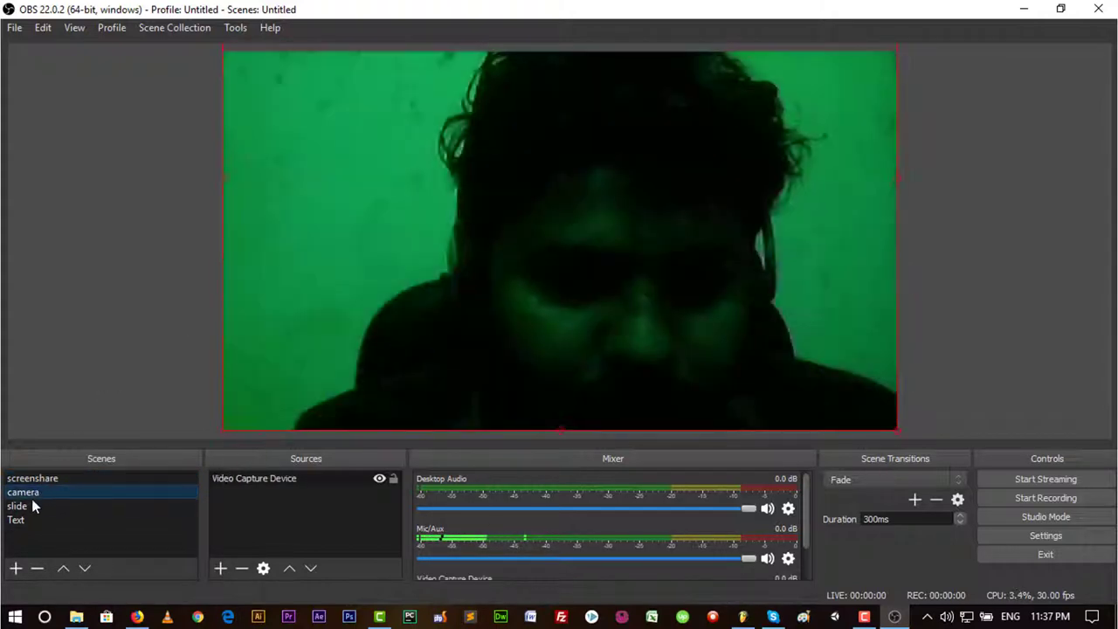
left_click(31, 506)
left_click(28, 518)
left_click(39, 480)
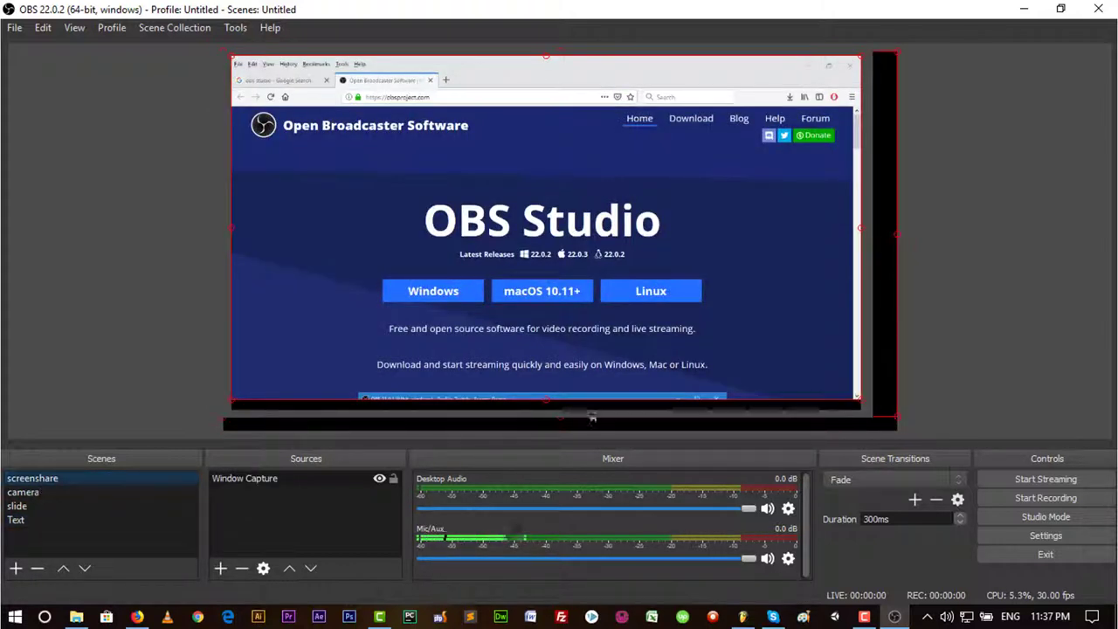
left_click_drag(561, 417, 565, 420)
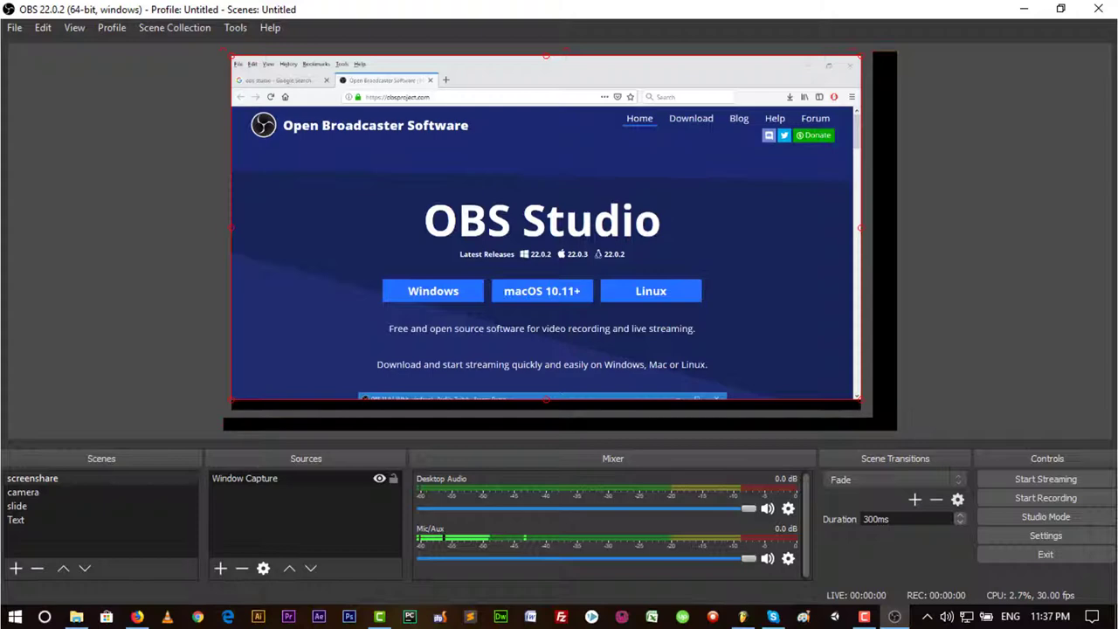
left_click_drag(600, 411, 612, 417)
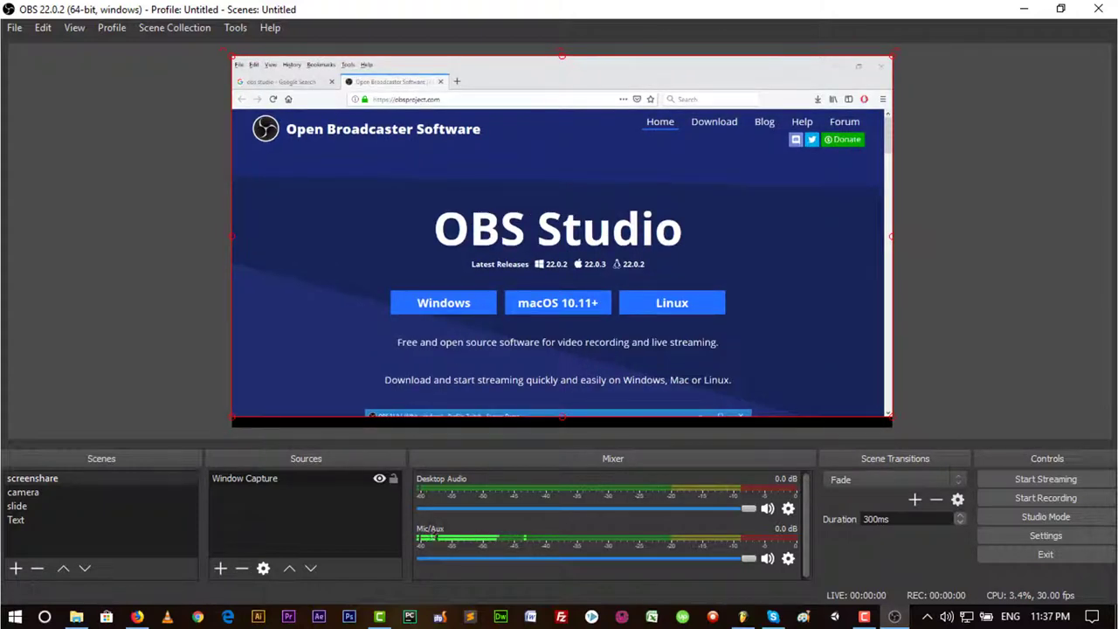
Step: Scroll through the obsproject.com page in Firefox, then go back to OBS Studio
left_click(137, 616)
scroll(721, 421, "down", 5)
scroll(722, 421, "down", 10)
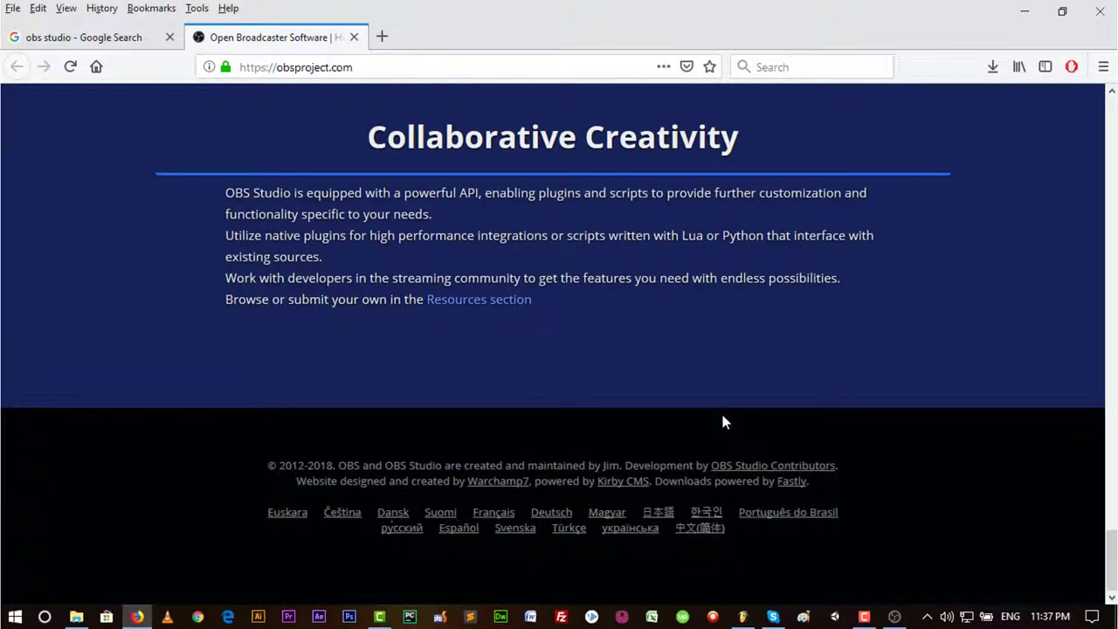
scroll(722, 420, "up", 15)
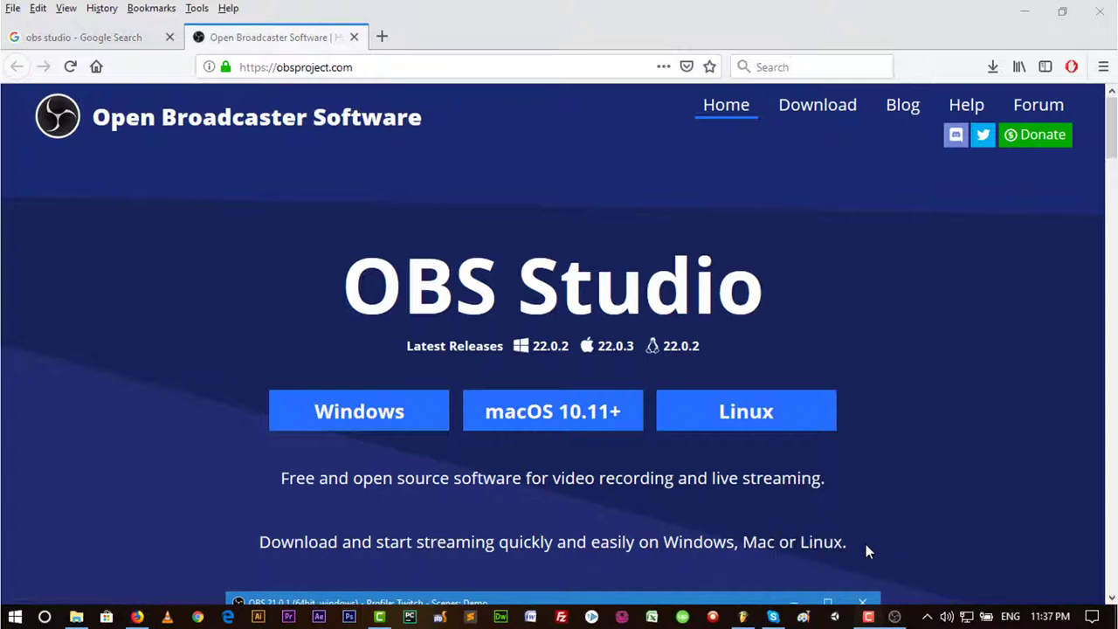
left_click(894, 616)
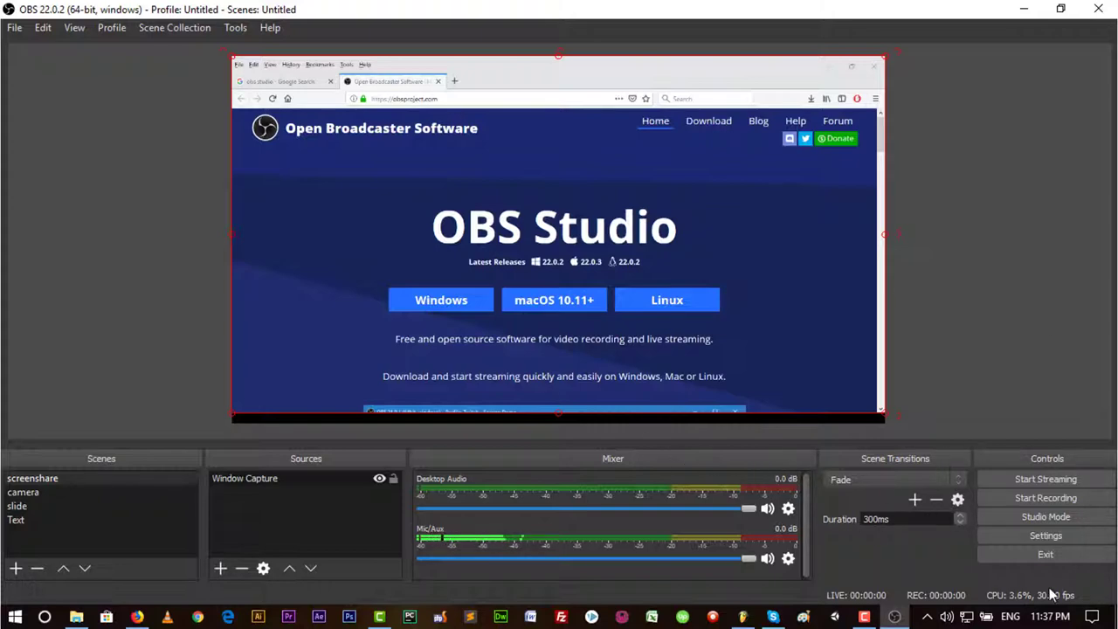
Step: In Hotkeys settings, bind 2 to camera, 4 to Text and 3 to slide, then apply and save
left_click(1068, 535)
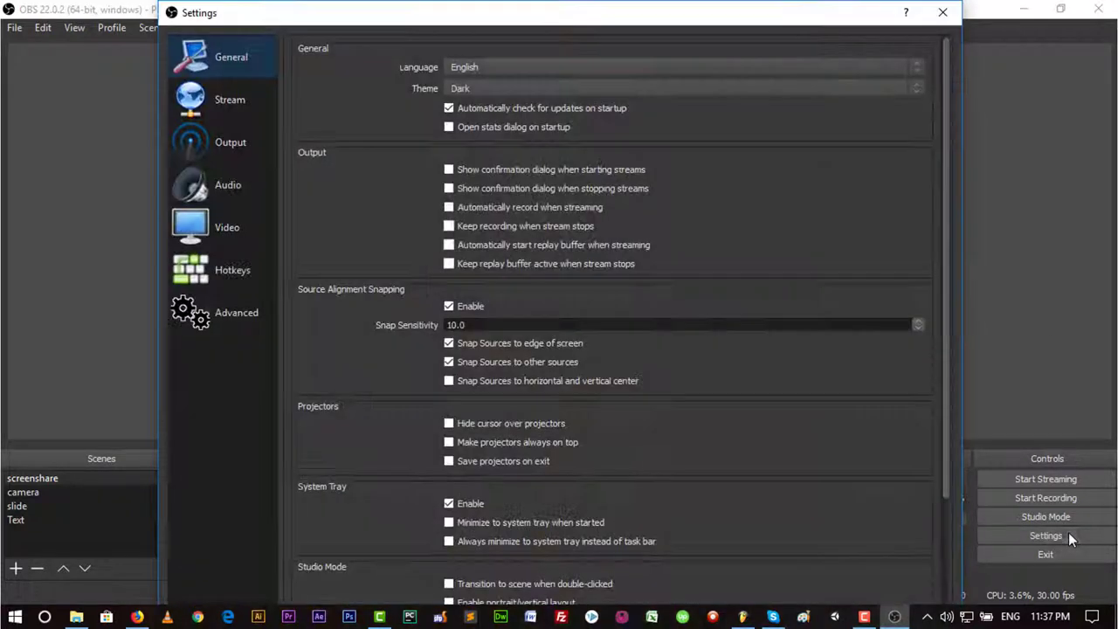
left_click(220, 273)
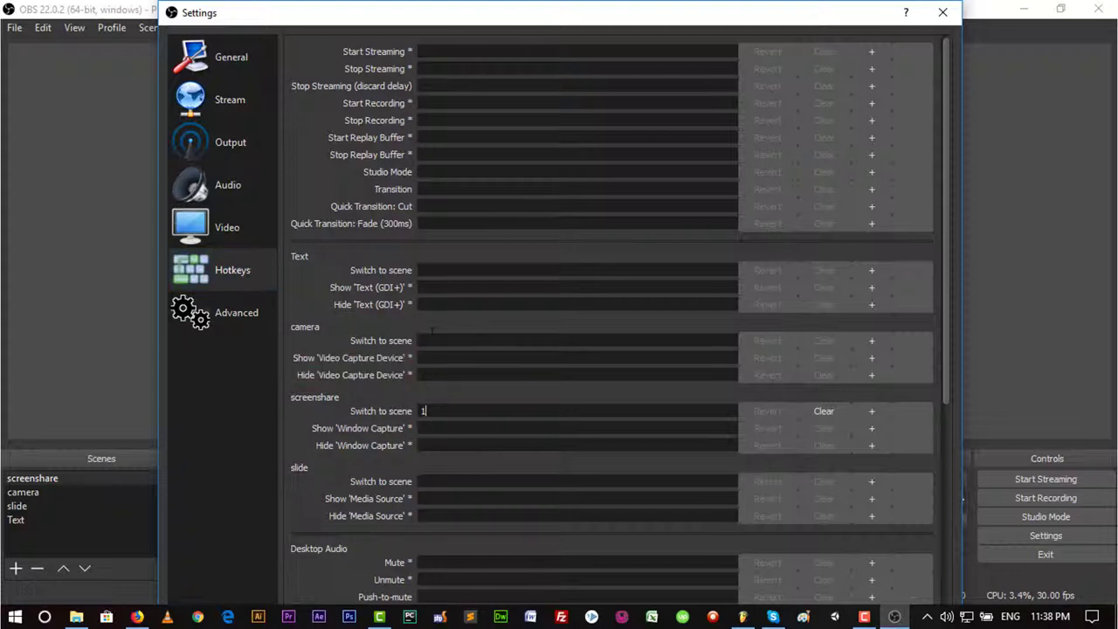
key("2")
left_click(431, 271)
key("4")
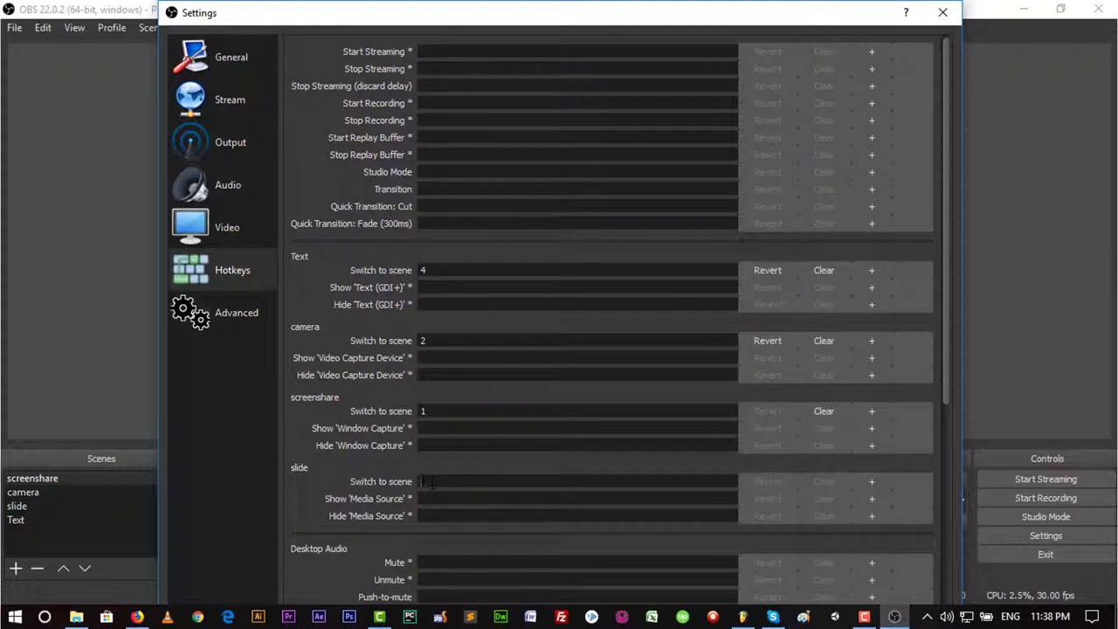
key("3")
left_click_drag(573, 6, 560, 48)
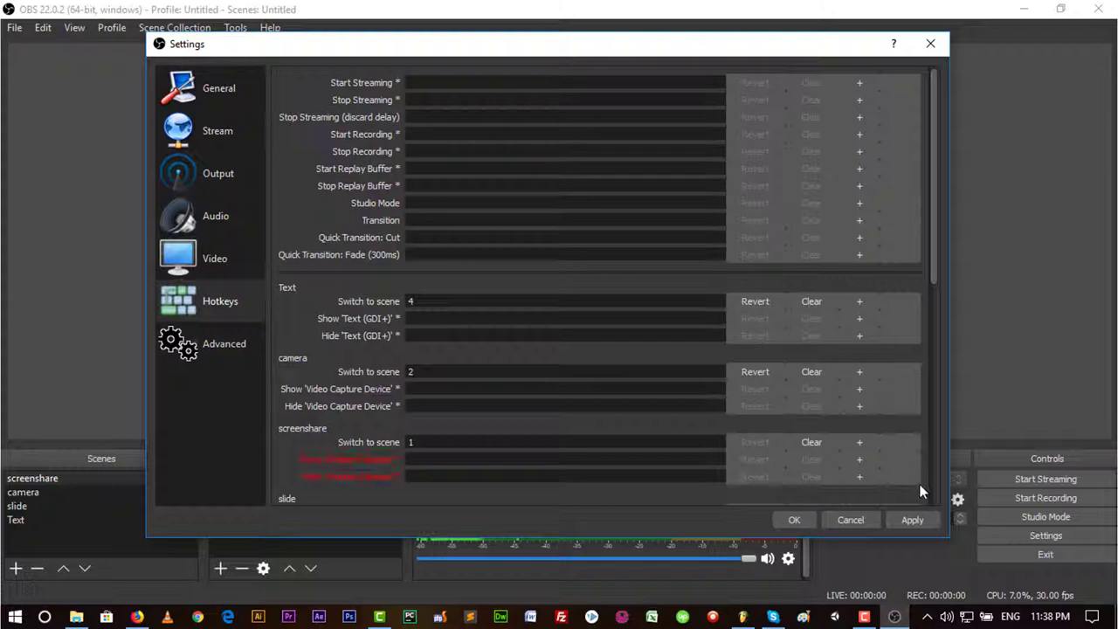
left_click(919, 521)
left_click(794, 524)
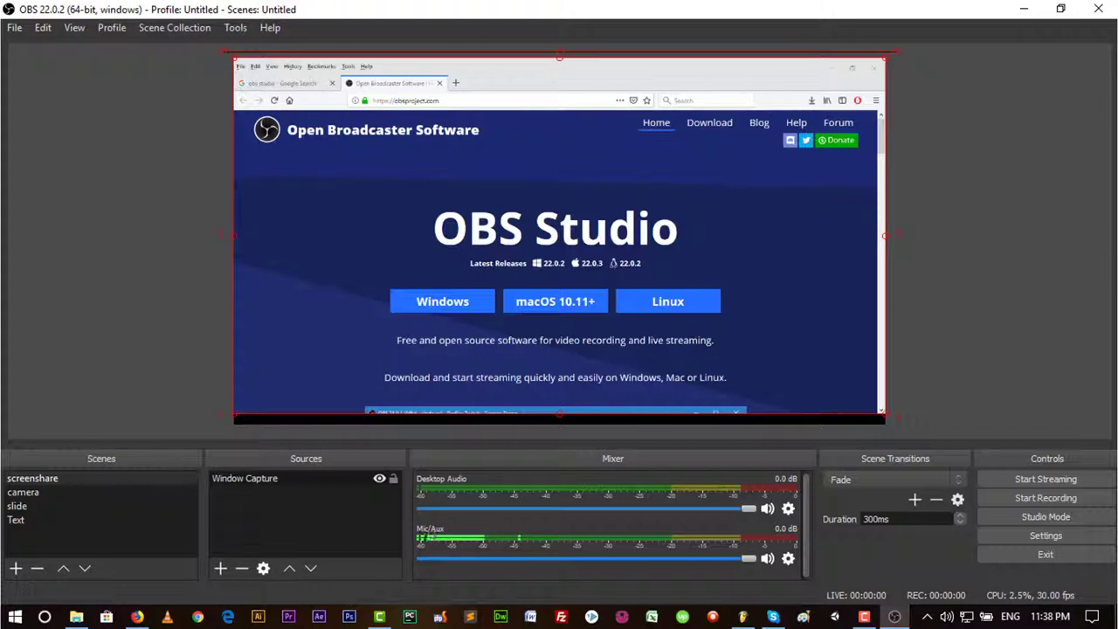
Step: Test hotkeys 2 and 3, then cycle through Text, screenshare, camera and slide scenes
key("2")
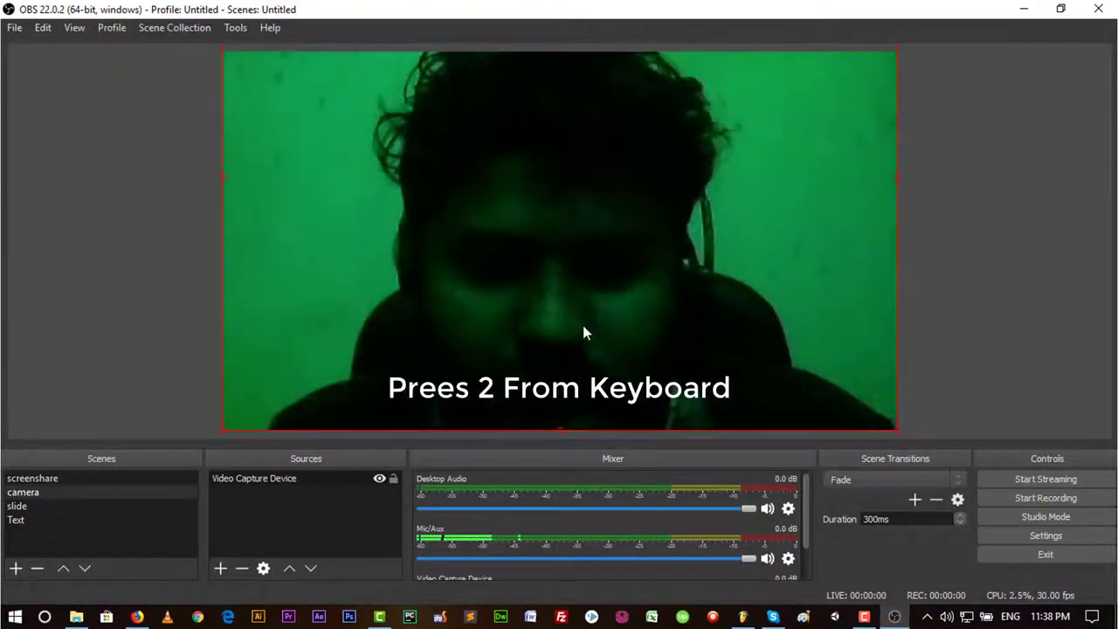
key("3")
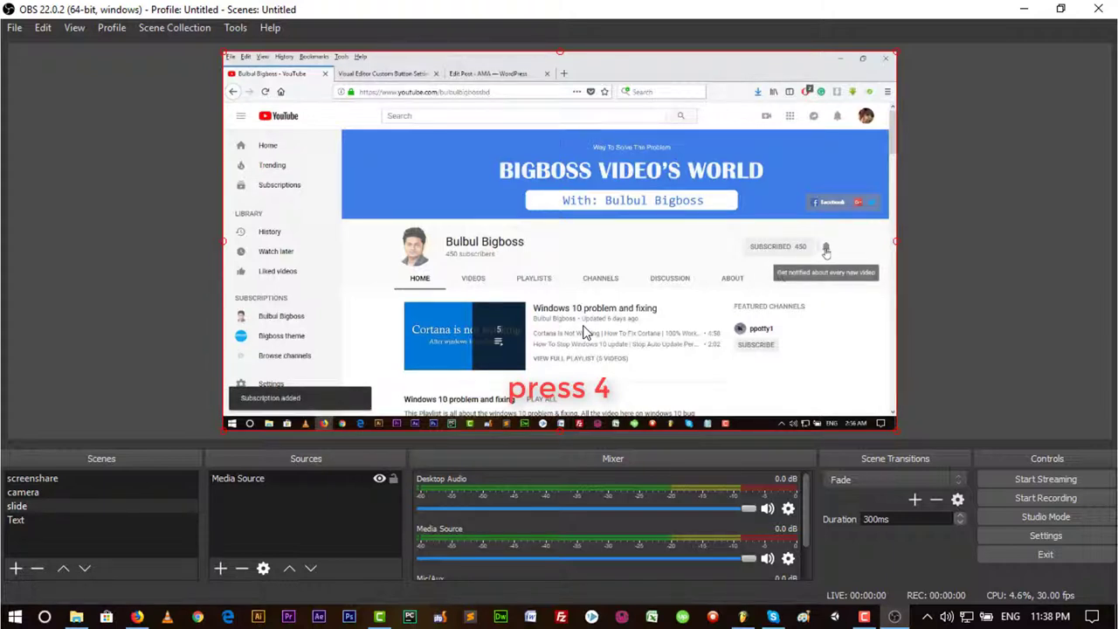
key("Down")
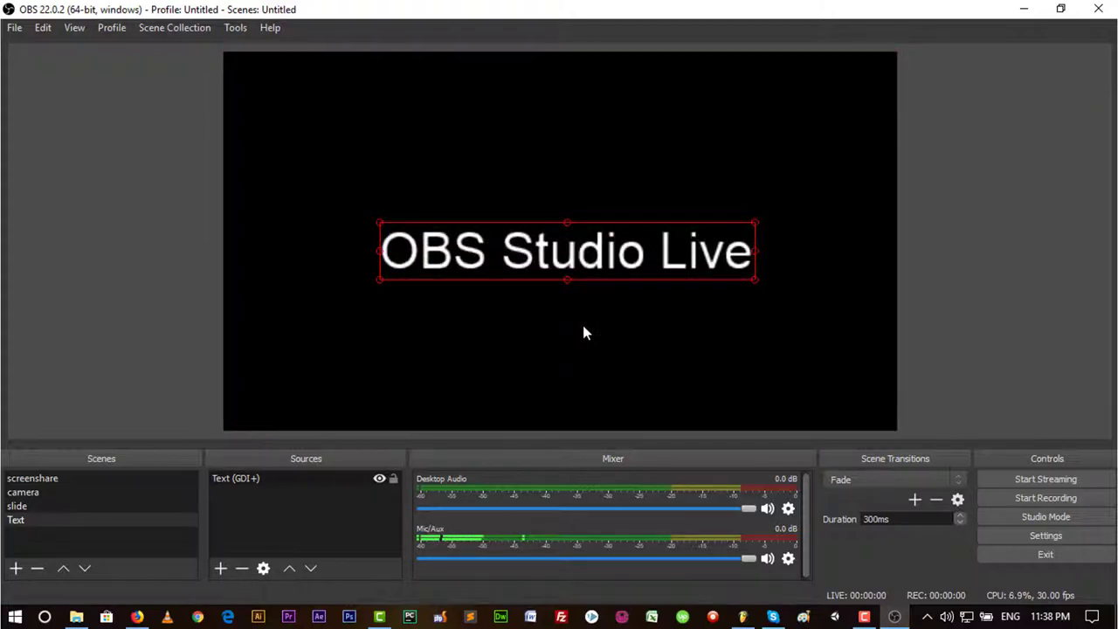
key("Home")
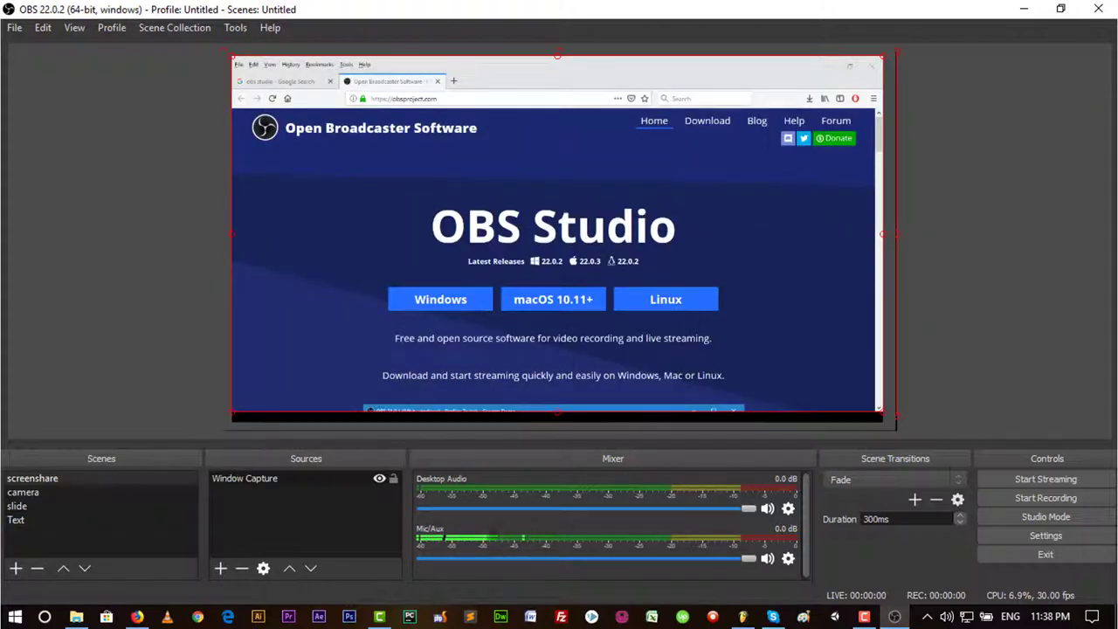
key("Down")
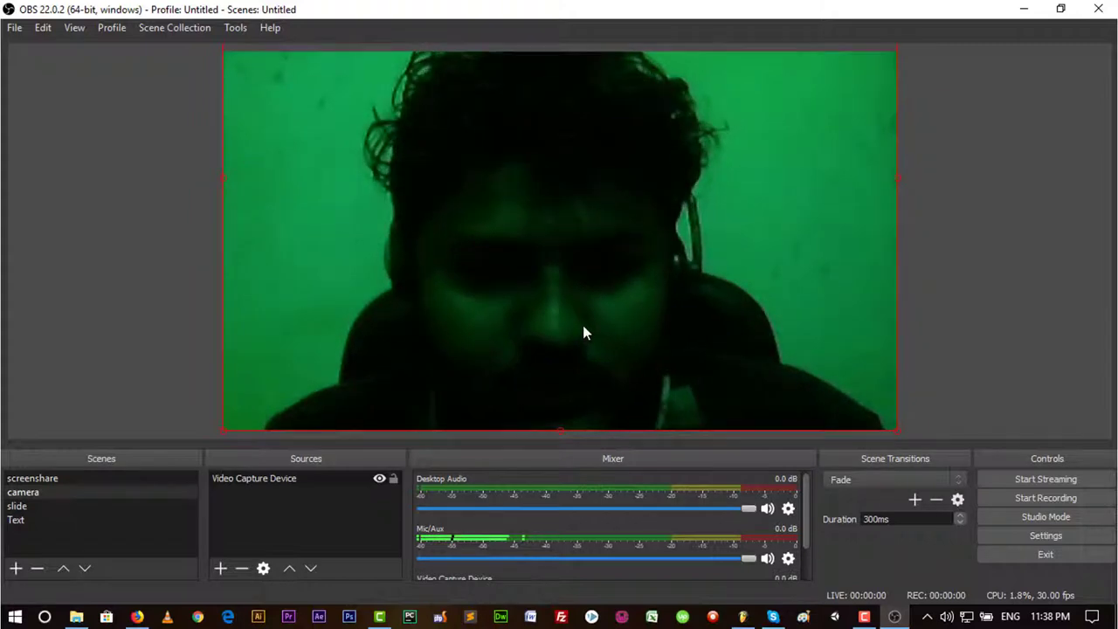
key("Down")
key("Down")
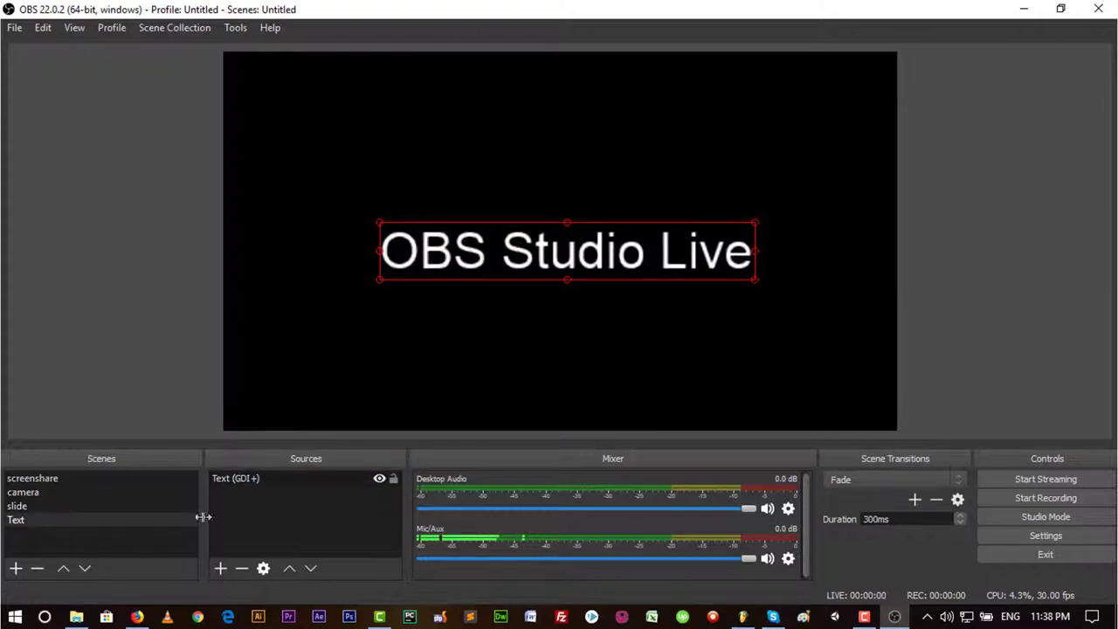
Step: Load facebook.com/live/create in a new Firefox tab and start creating a live stream
left_click(137, 617)
left_click(404, 37)
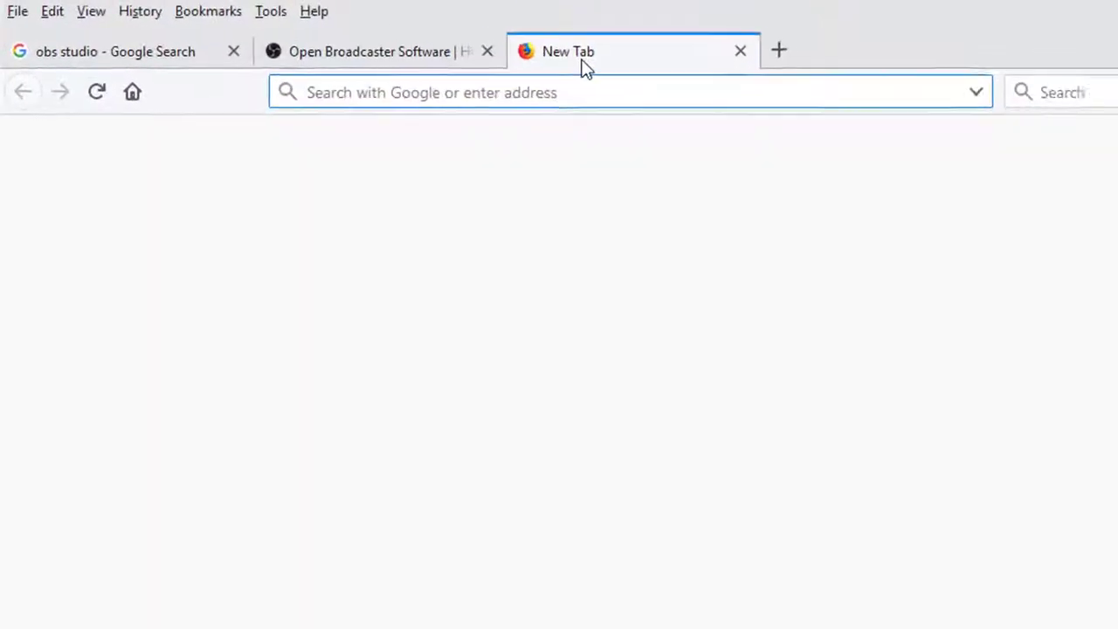
type("facebook.com/")
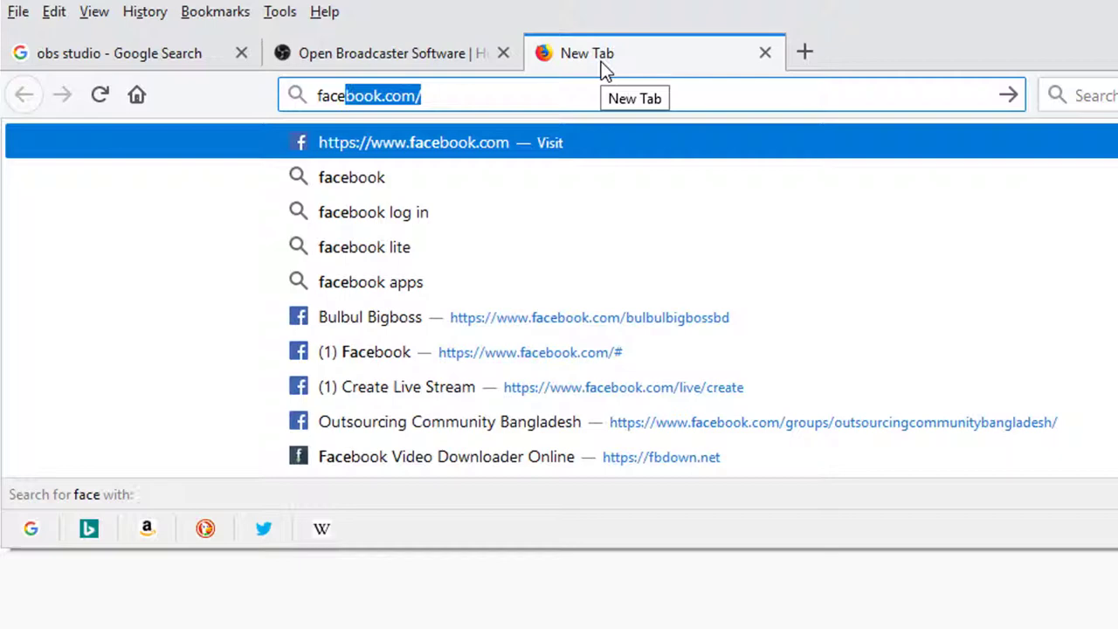
key("Return")
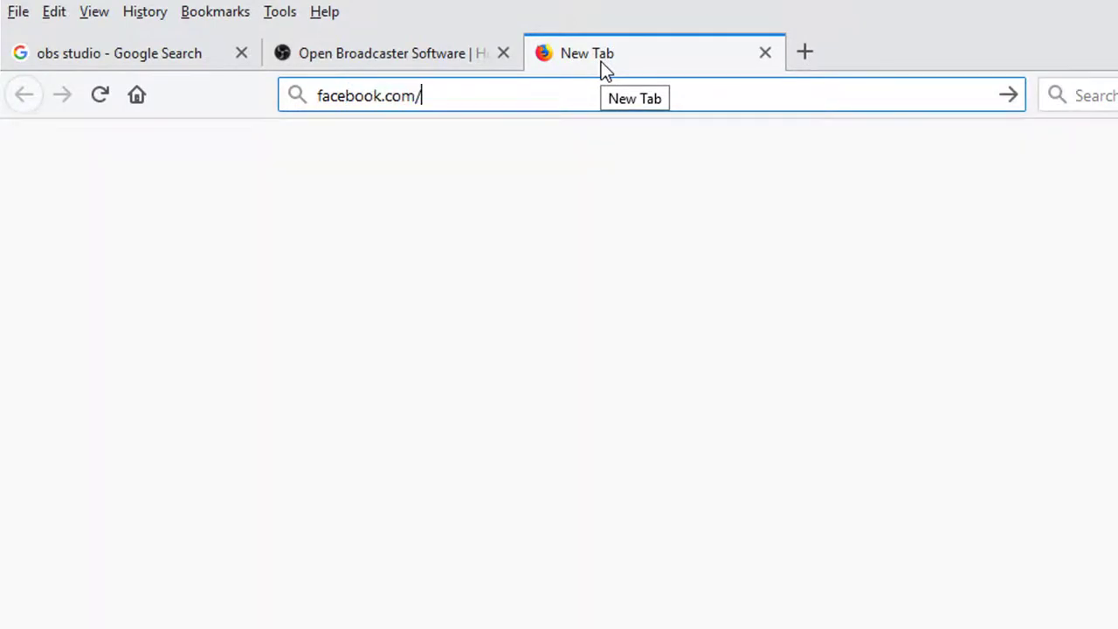
type("live")
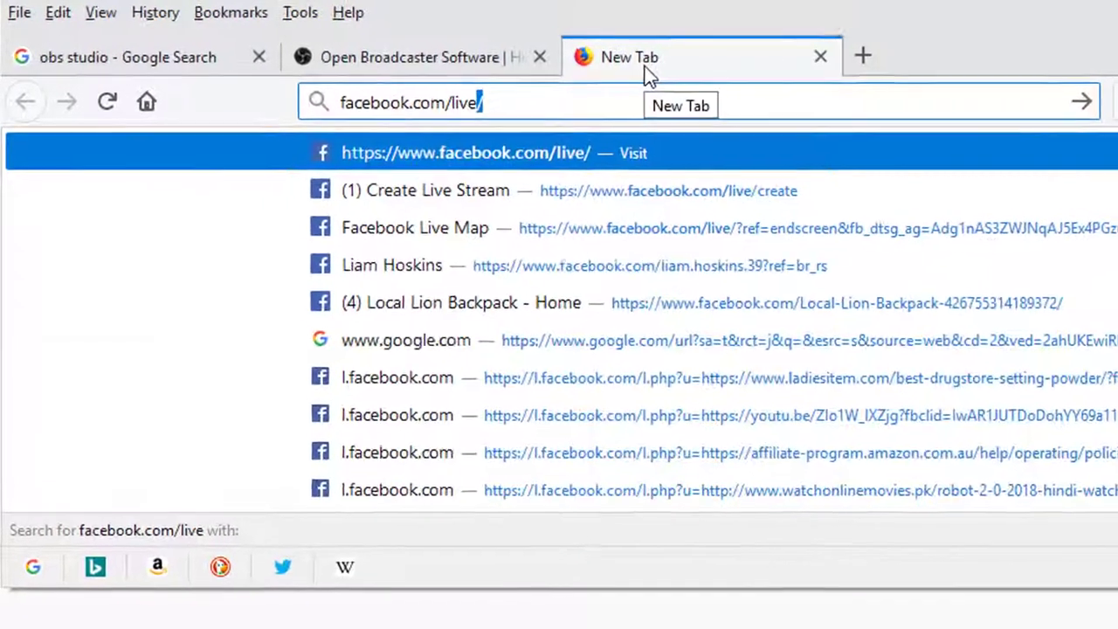
key("Right")
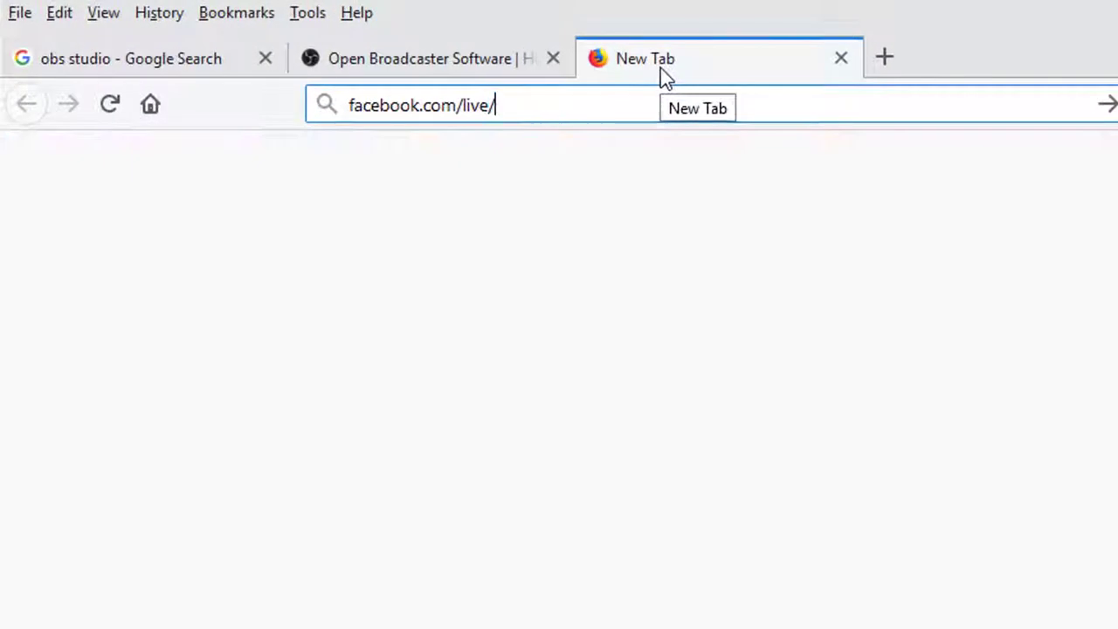
type("create")
key("Return")
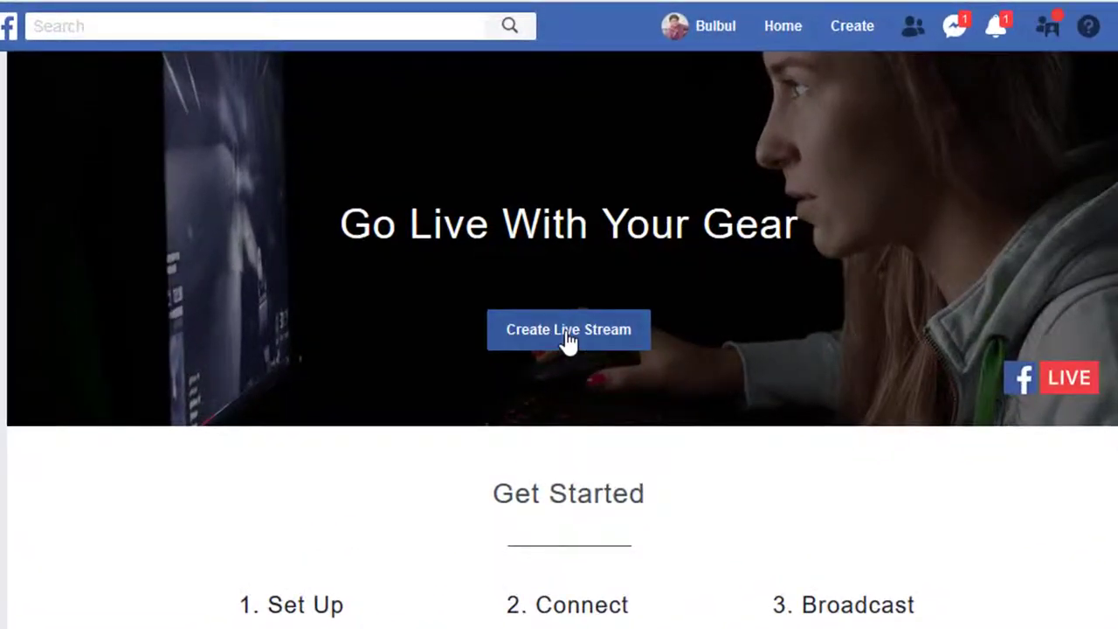
left_click(568, 339)
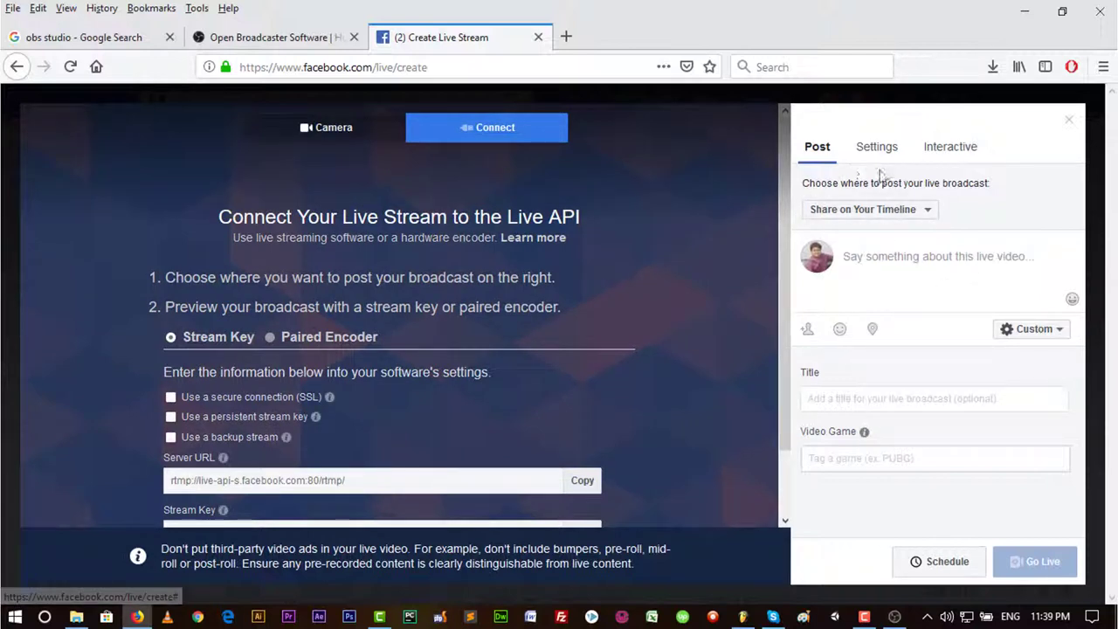
Step: Change the broadcast destination from a managed page to Share in a Group, then focus the Group field
left_click(875, 217)
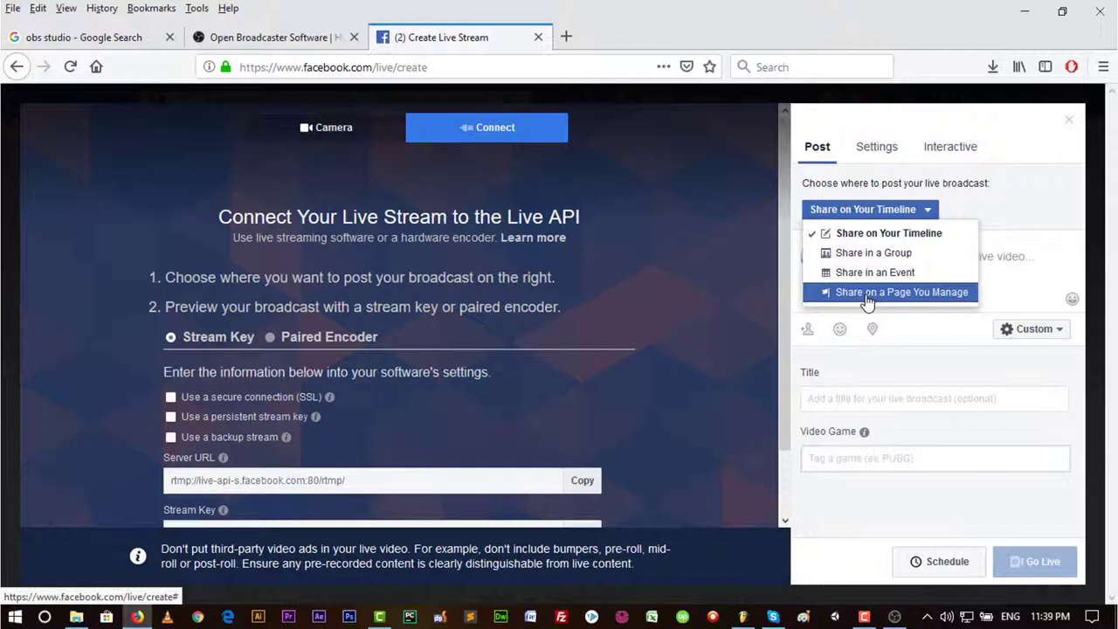
left_click(868, 293)
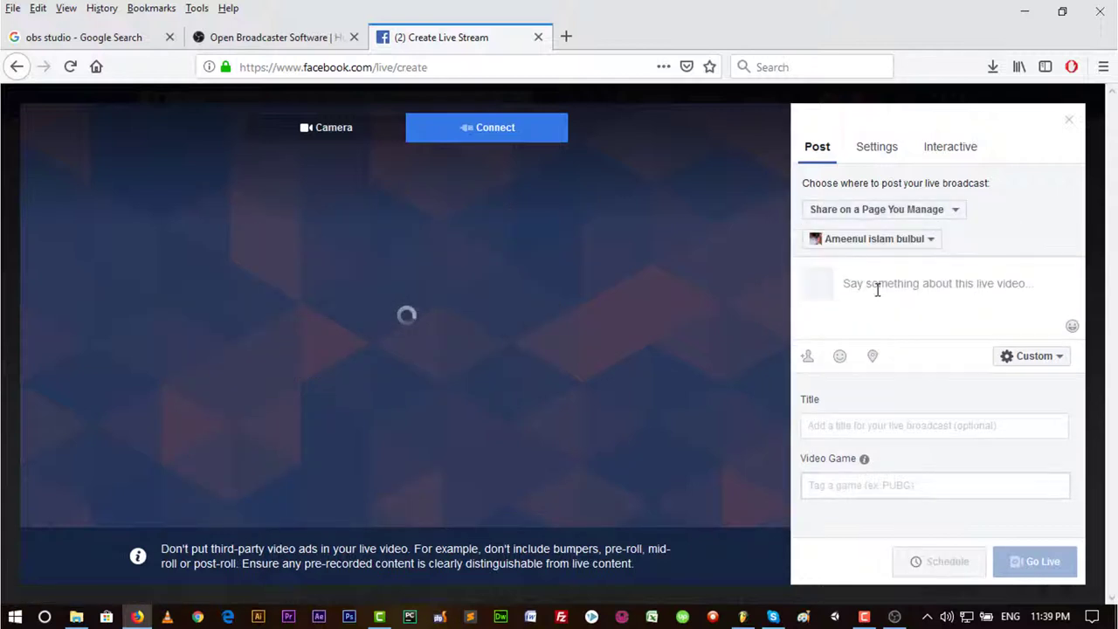
left_click(916, 245)
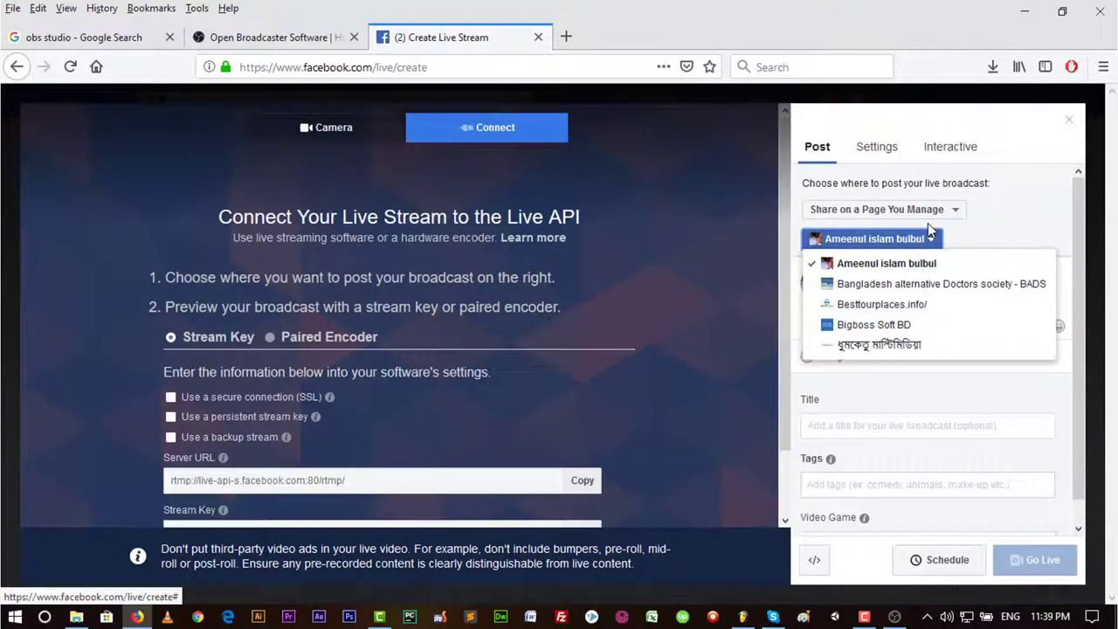
left_click(882, 210)
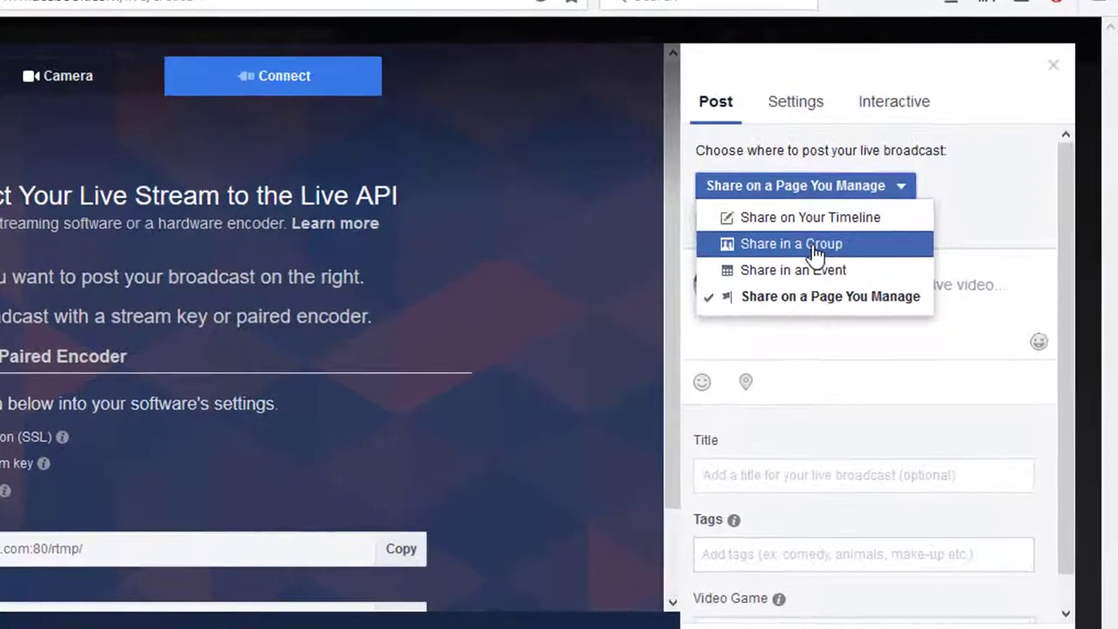
left_click(854, 249)
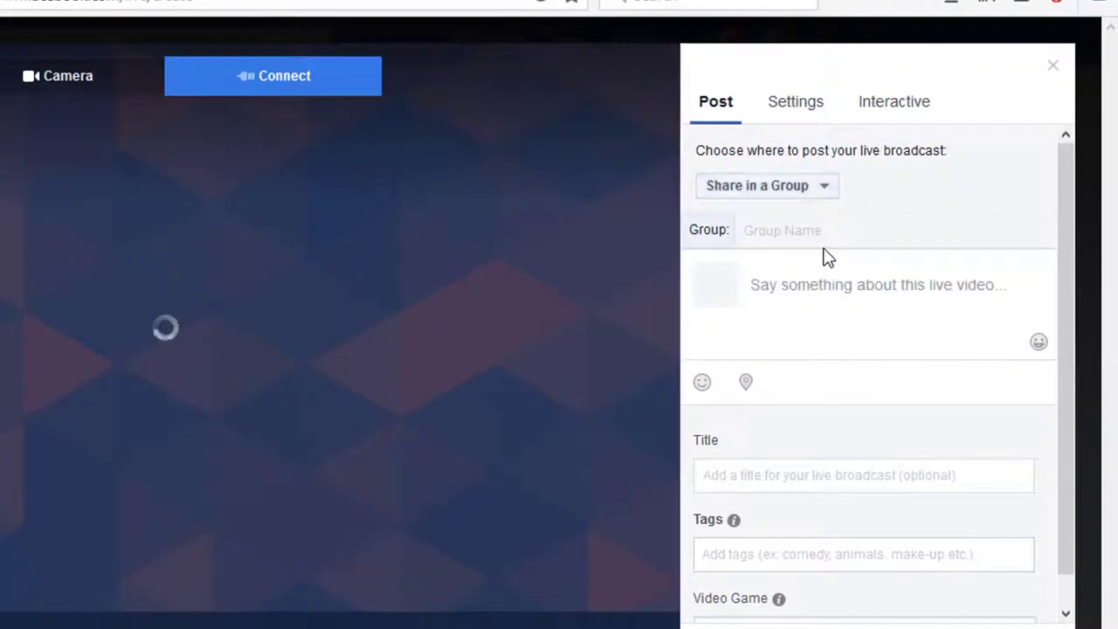
left_click(813, 232)
Step: Post to the Outsourcing Community Bangladesh group and write 'Ask me anything' as the description
type("out")
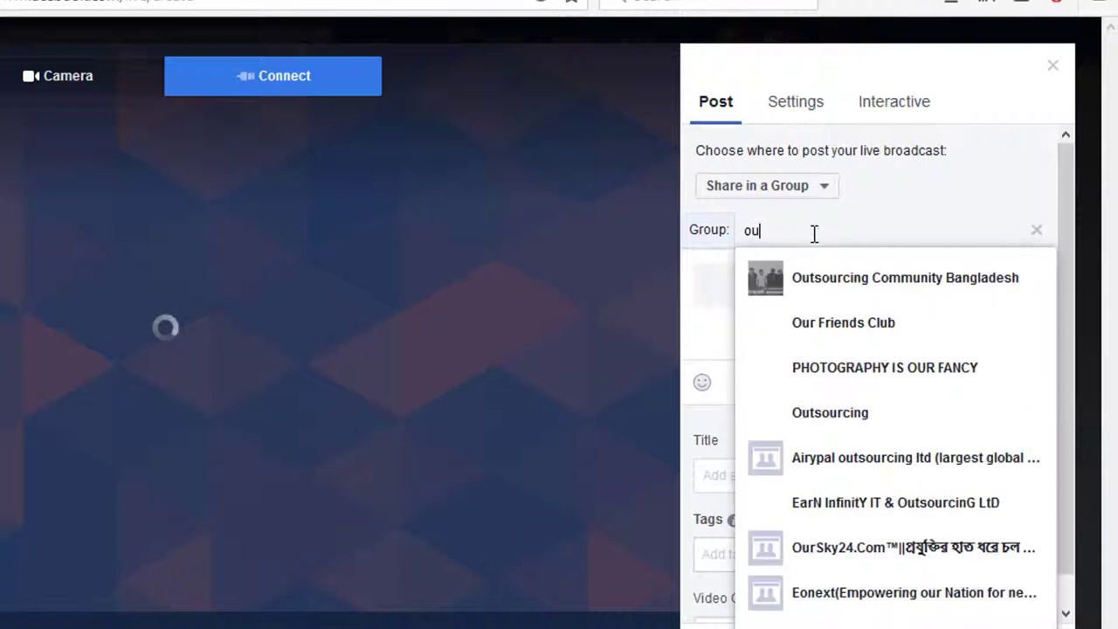
left_click(891, 278)
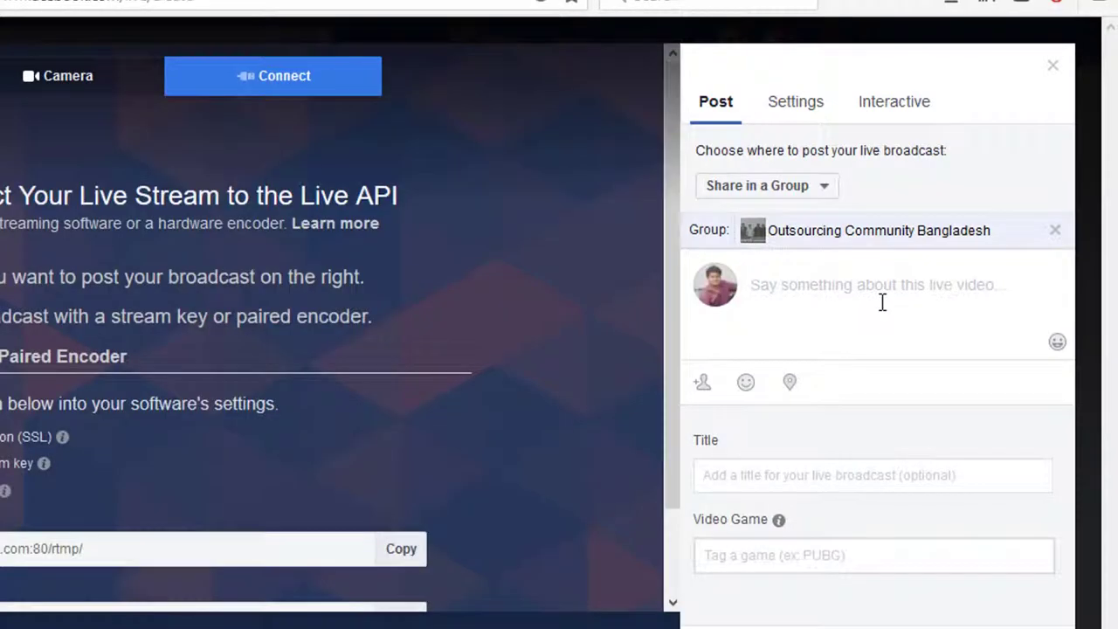
left_click(882, 302)
type("As")
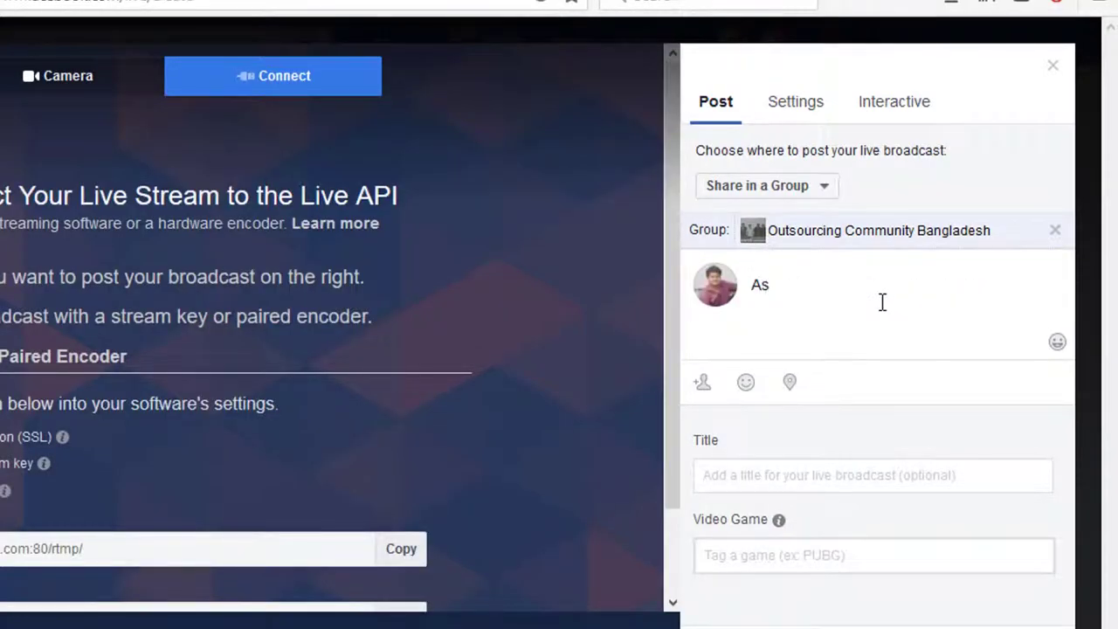
key("BackSpace")
key("BackSpace")
type("A")
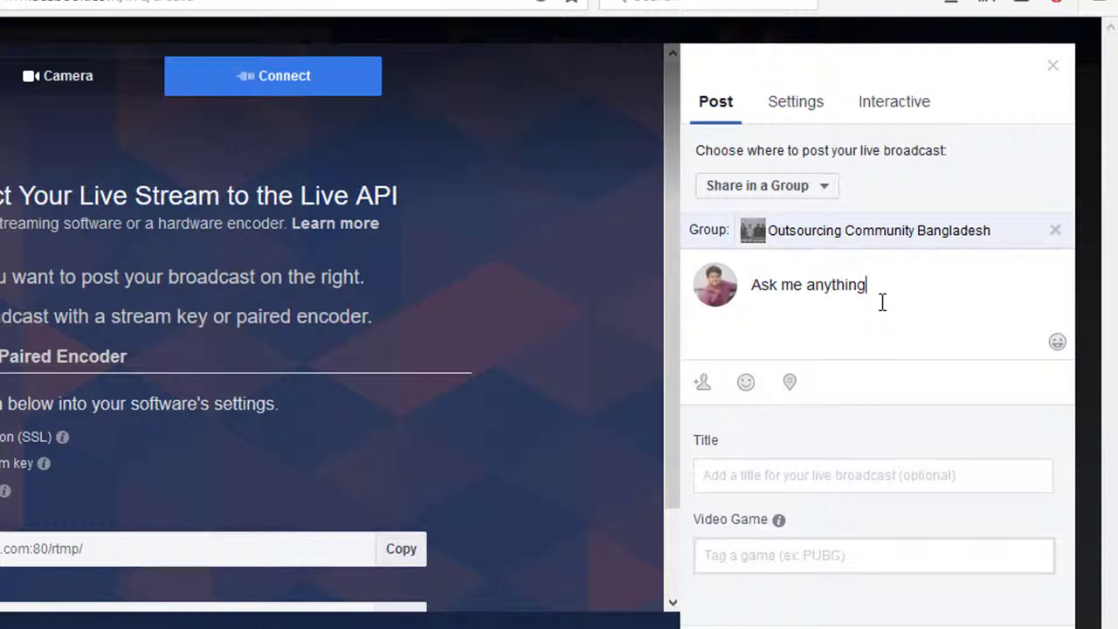
Step: Copy the 'Ask me anything' description and paste it in as the broadcast title
left_click(751, 476)
left_click_drag(891, 285, 754, 293)
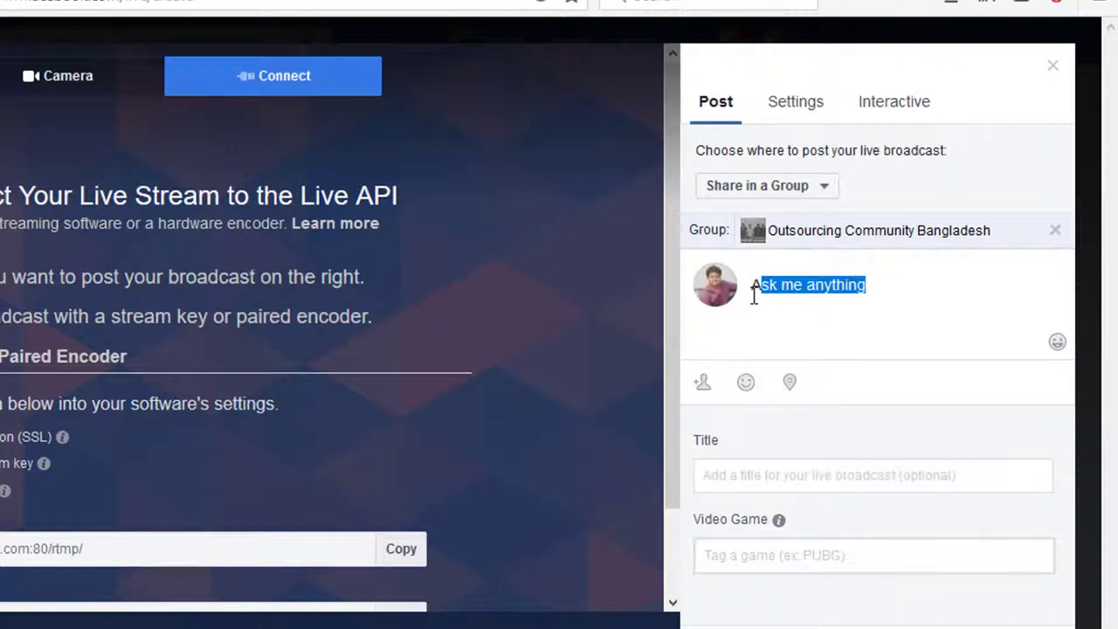
left_click(755, 293)
left_click(857, 290)
triple_click(738, 306)
left_click(815, 277)
right_click(818, 282)
triple_click(780, 289)
double_click(779, 289)
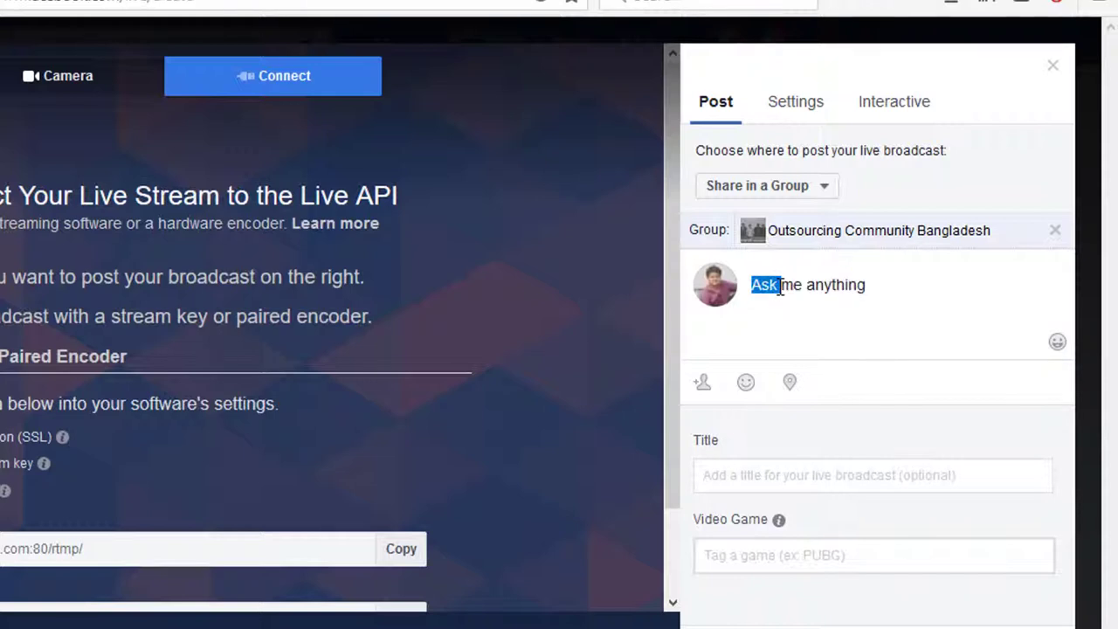
triple_click(780, 289)
right_click(780, 288)
left_click(825, 359)
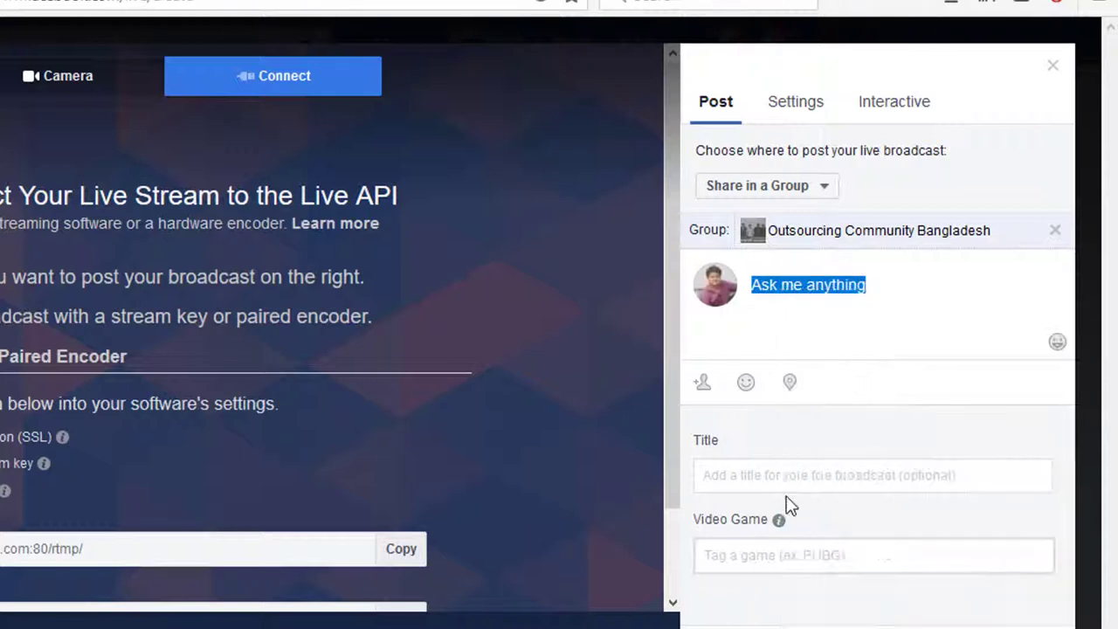
left_click(778, 475)
right_click(779, 475)
left_click(832, 573)
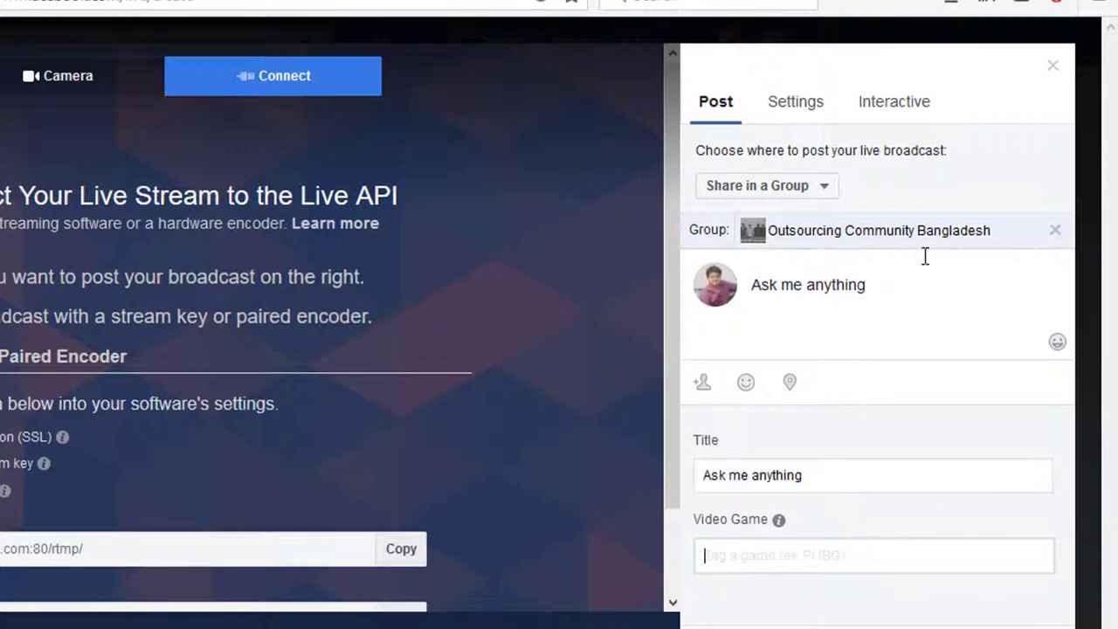
Step: Copy the stream key from Facebook's live stream settings
triple_click(896, 307)
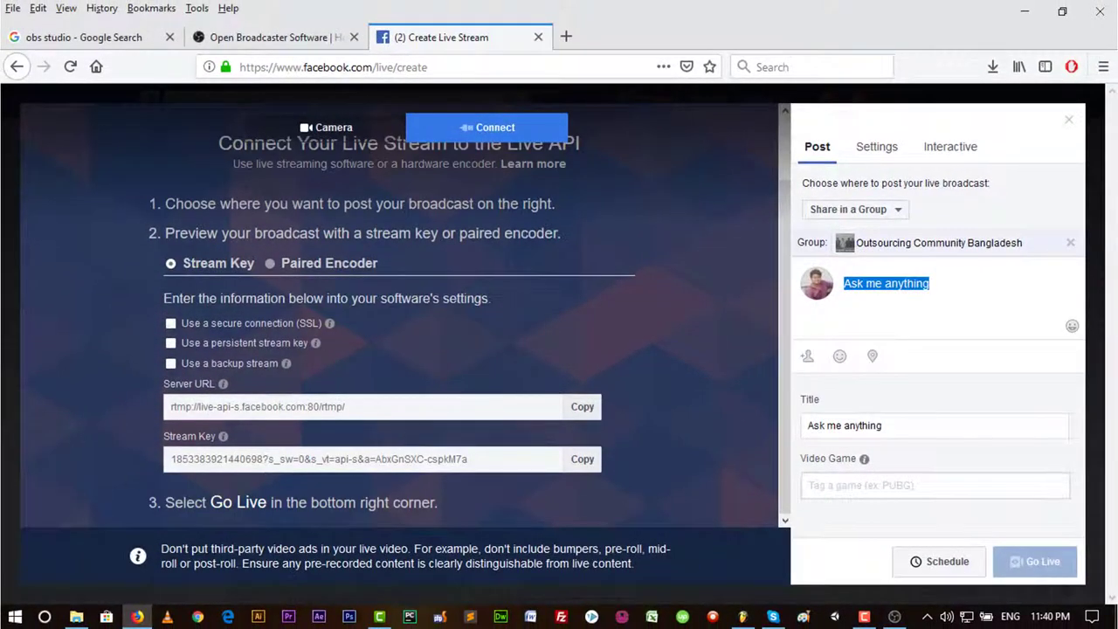
left_click(581, 458)
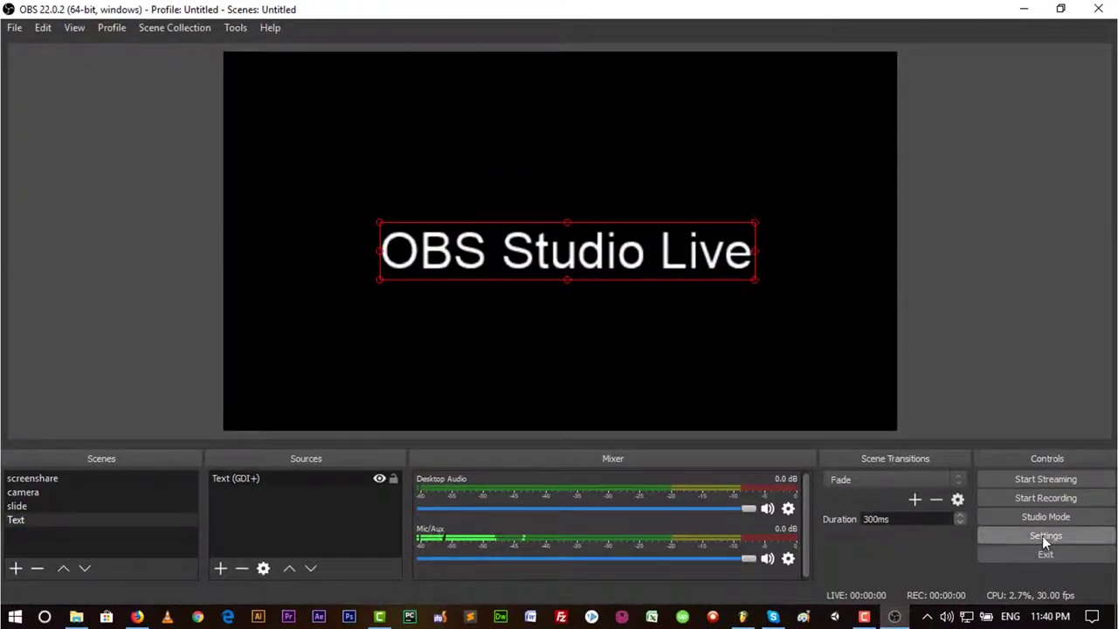
left_click(1045, 536)
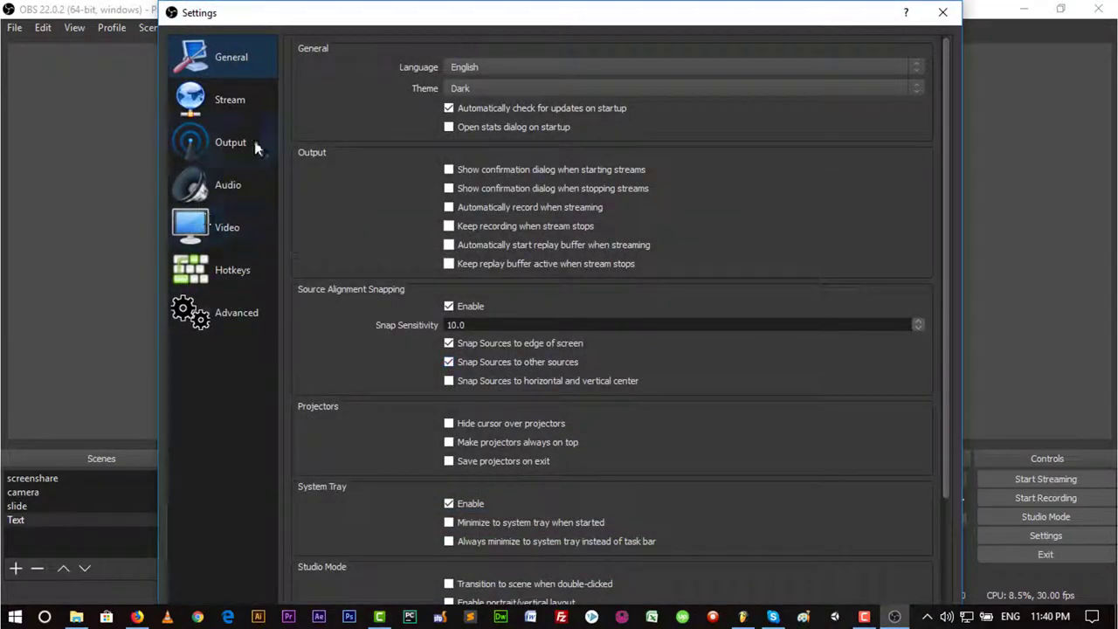
Step: In Stream settings, keep Facebook Live as the service and Default as the server
left_click(242, 112)
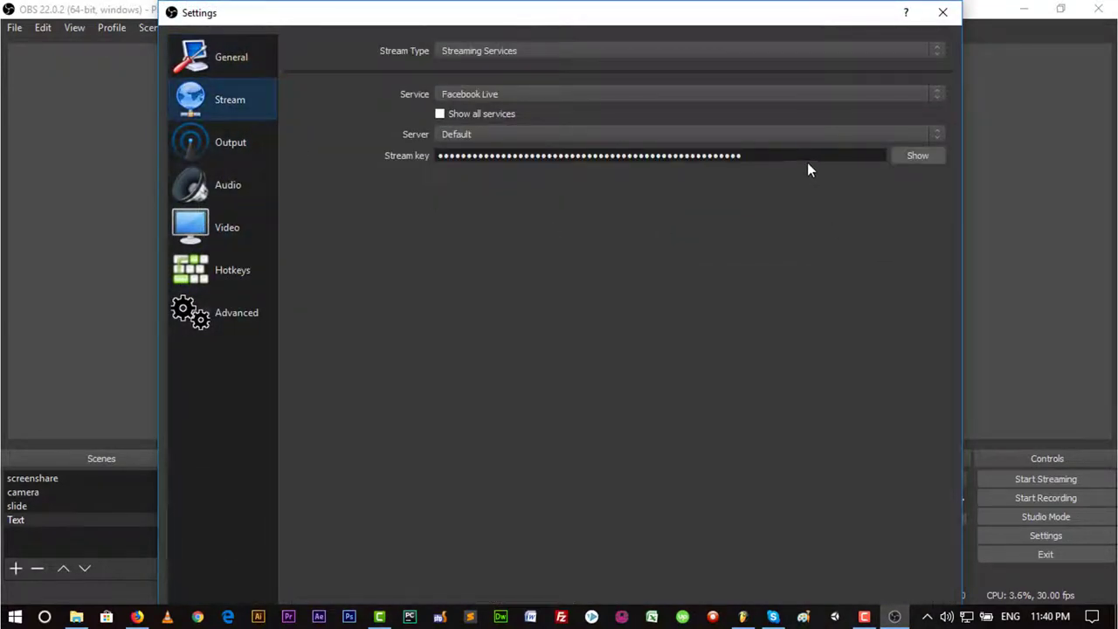
left_click_drag(742, 157, 426, 161)
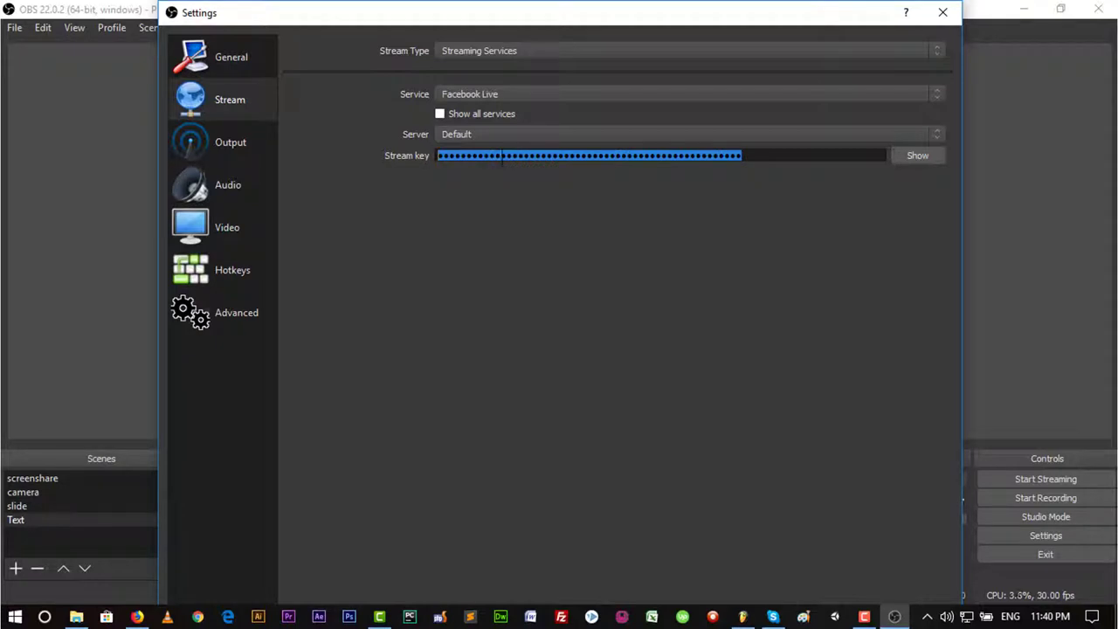
left_click(517, 94)
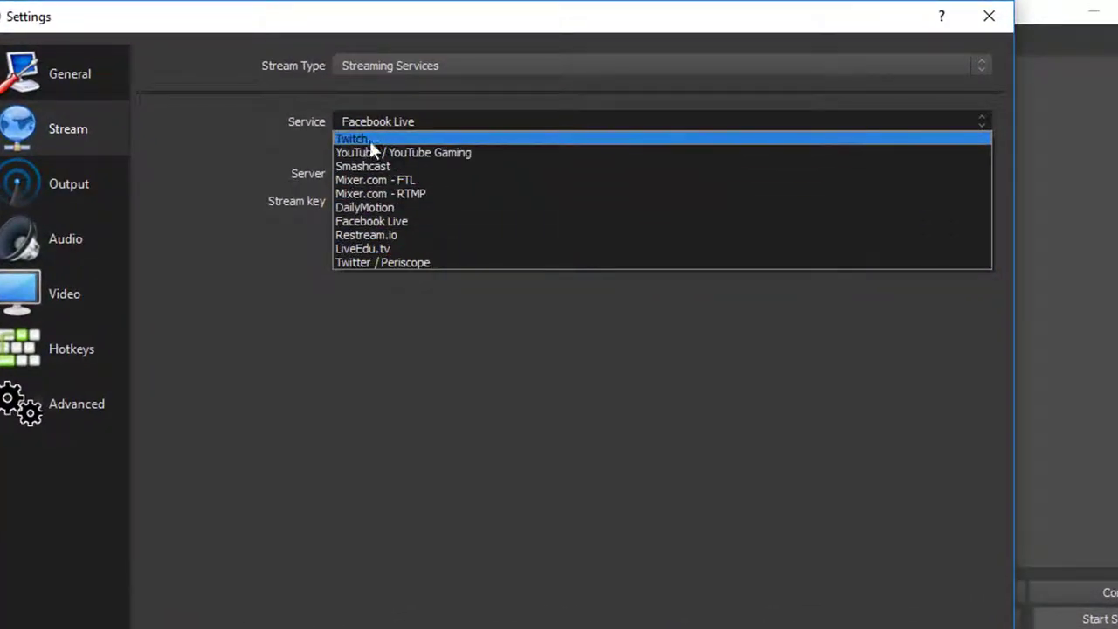
left_click(379, 222)
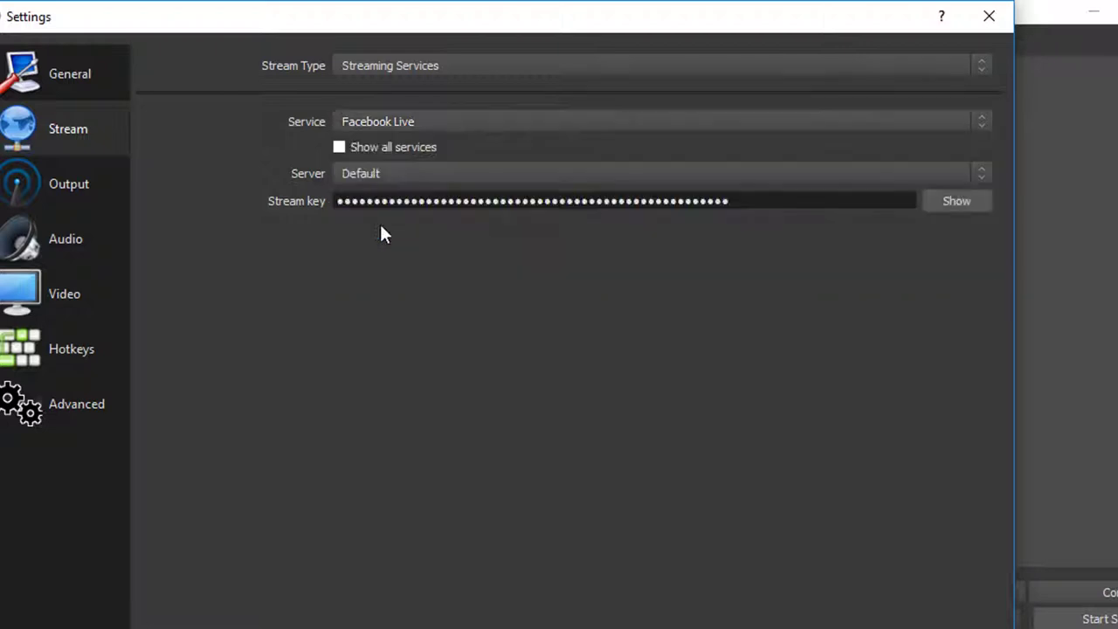
left_click(339, 147)
left_click(392, 172)
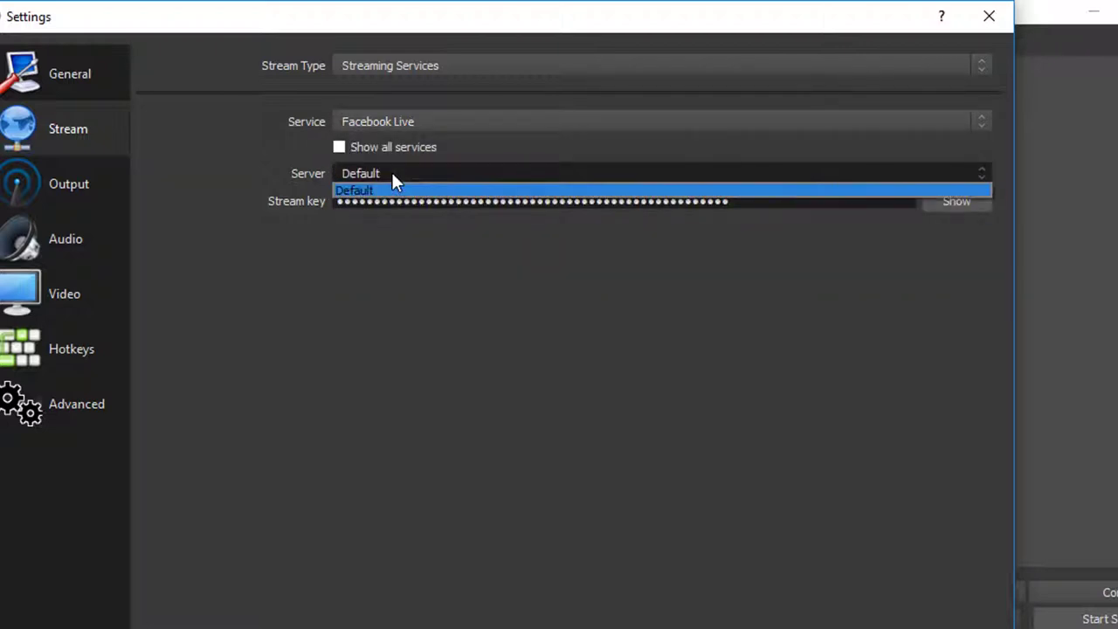
left_click(393, 170)
Step: Replace the old stream key with the copied Facebook key, verify it, and apply
left_click_drag(734, 200, 337, 201)
right_click(358, 206)
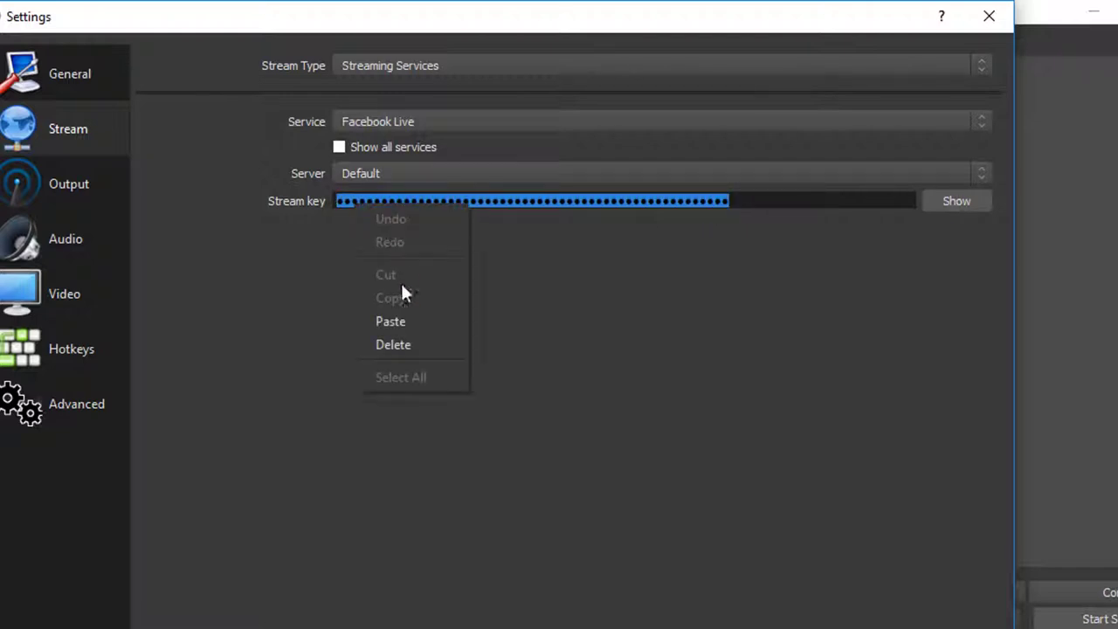
left_click(406, 314)
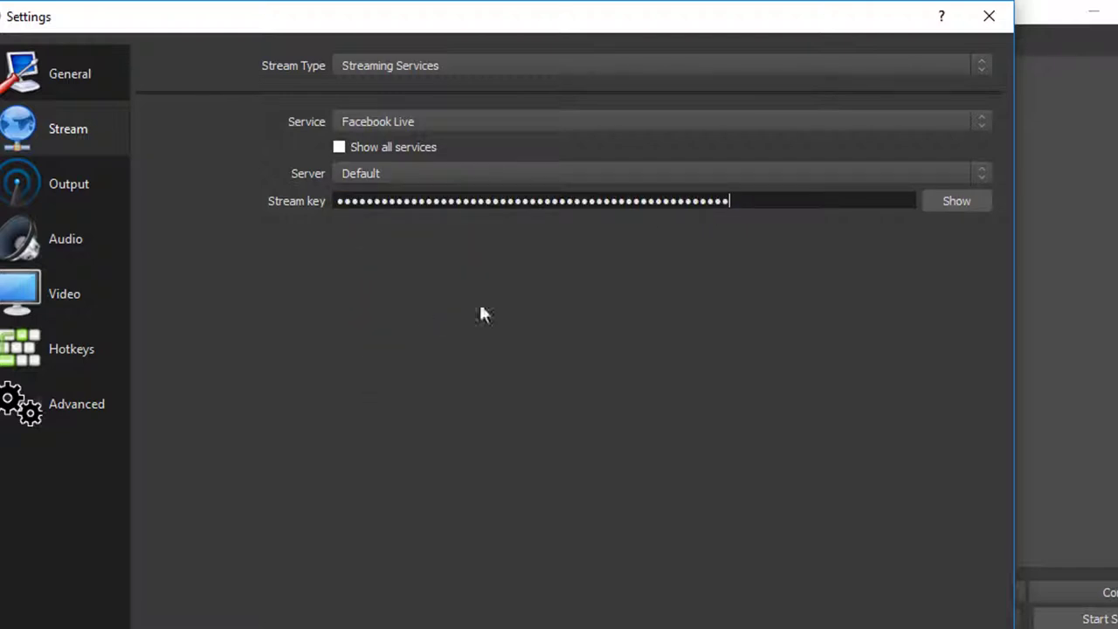
left_click(947, 203)
left_click(947, 201)
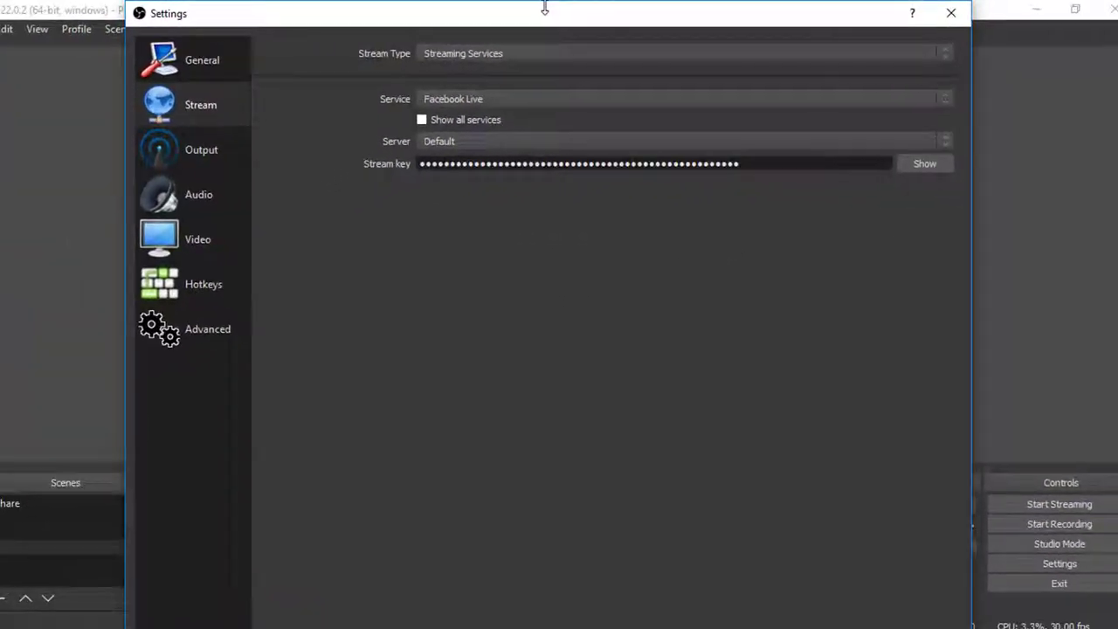
left_click_drag(544, 9, 531, 52)
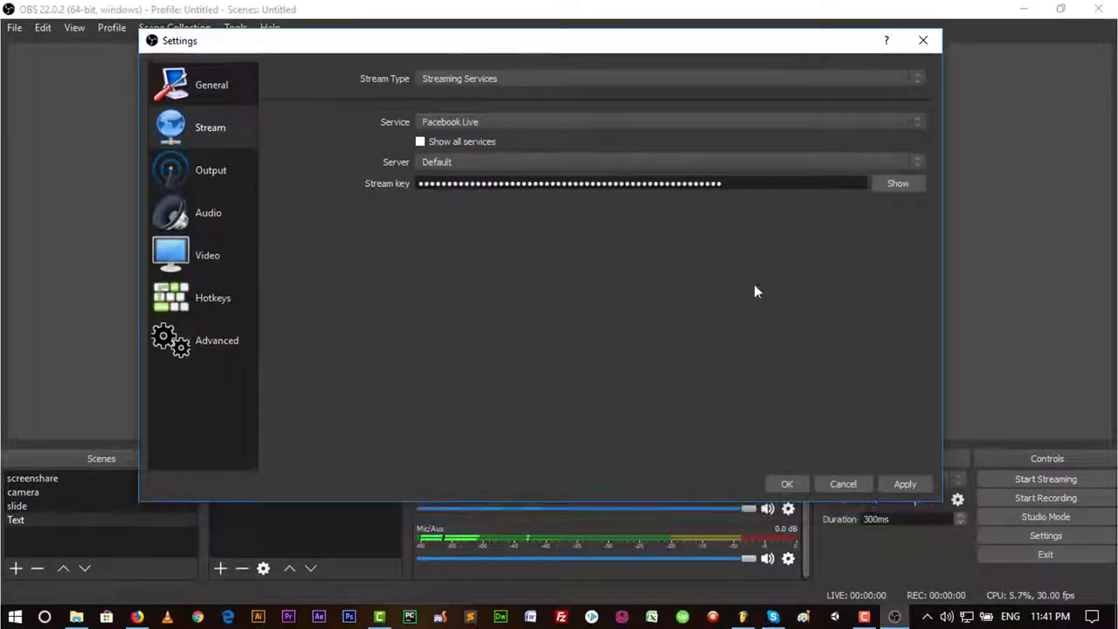
left_click(904, 482)
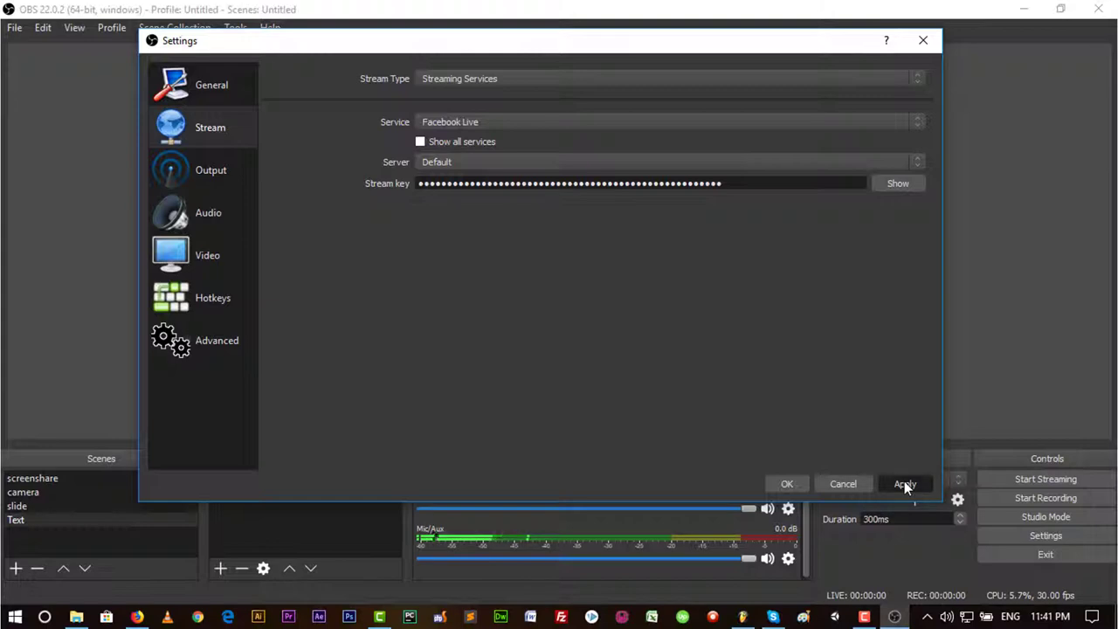
Step: Save the settings, start streaming to Facebook, and return to Firefox's Create Live Stream page
left_click(787, 483)
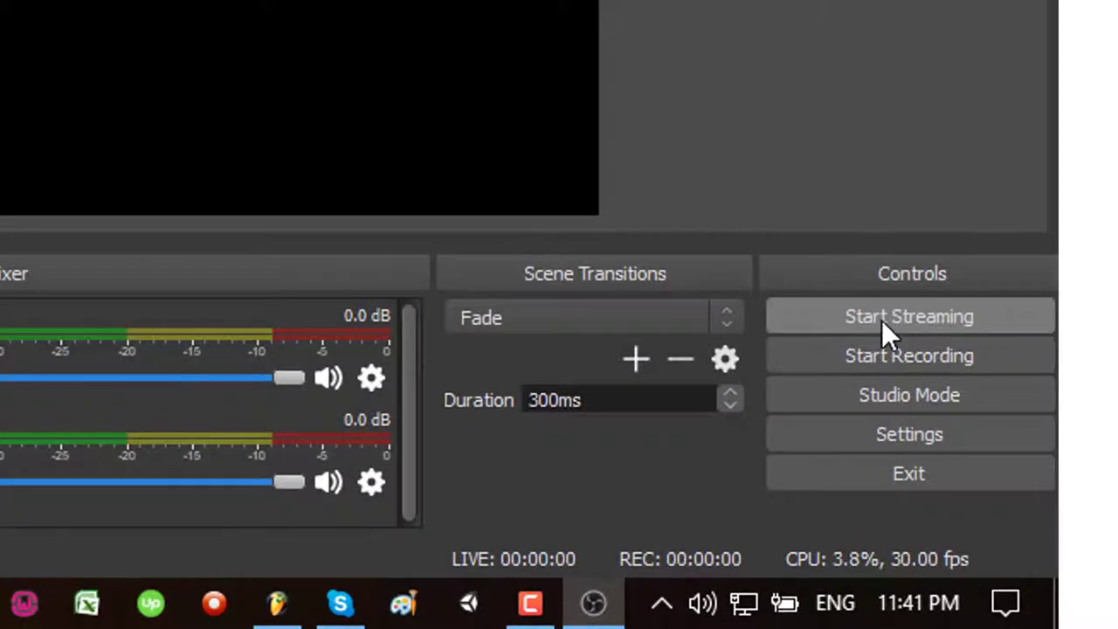
left_click(909, 347)
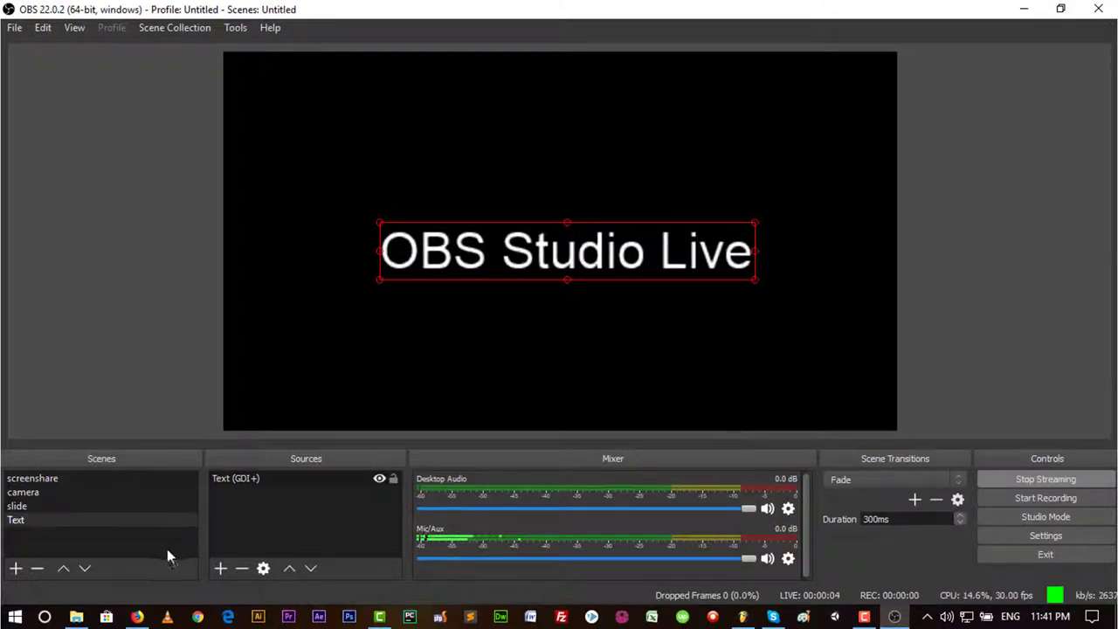
left_click(140, 619)
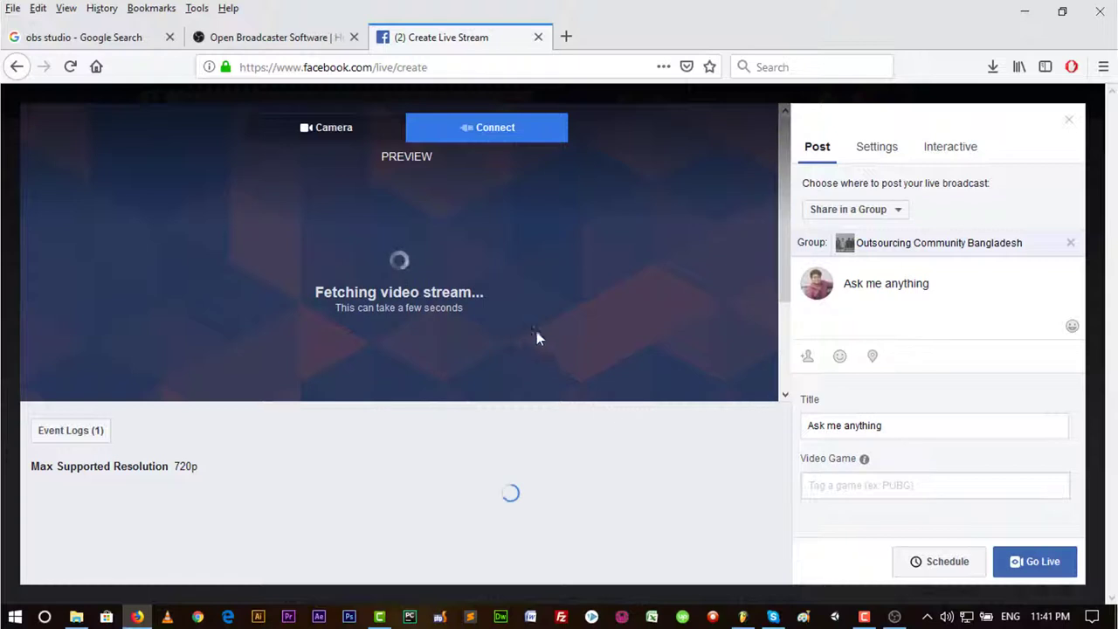